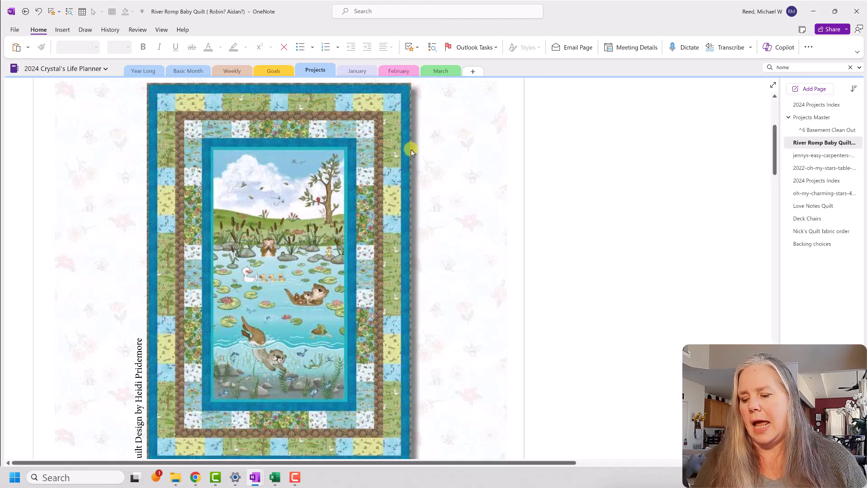
- Examine the original River Romp quilt design, including its central panel and surrounding borders
{"action": "scroll", "coordinate": [411, 159], "scroll_direction": "up", "scroll_amount": 8, "text": "ctrl"}
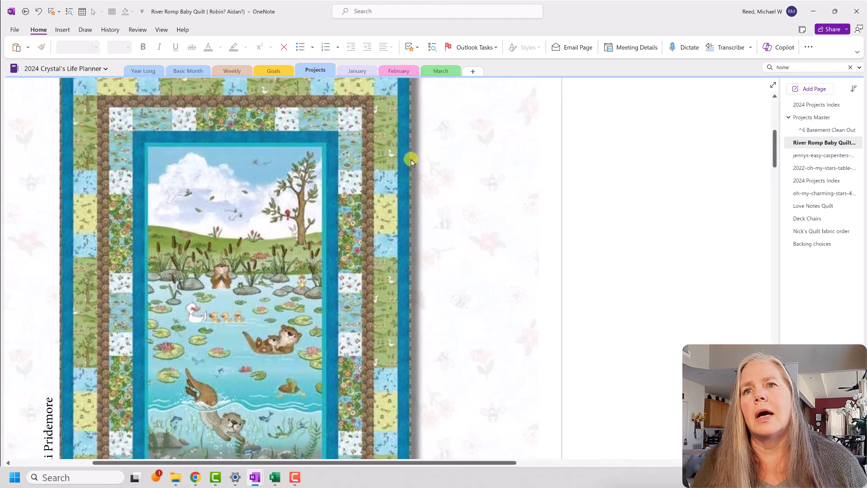
{"action": "scroll", "coordinate": [411, 159], "scroll_direction": "down", "scroll_amount": 4, "text": "ctrl"}
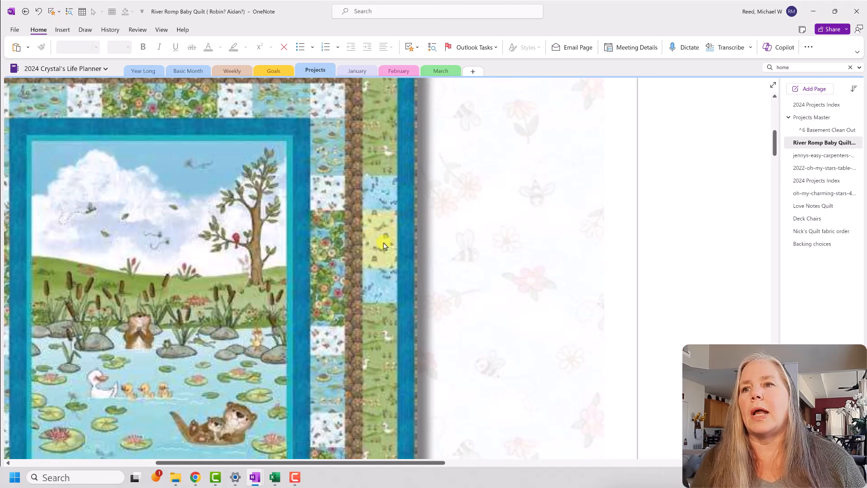
{"action": "scroll", "coordinate": [384, 245], "scroll_direction": "down", "scroll_amount": 3, "text": "ctrl"}
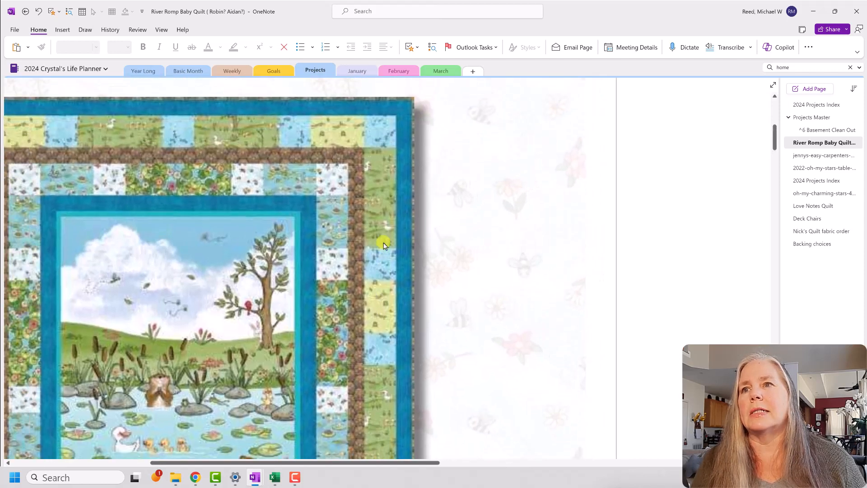
{"action": "scroll", "coordinate": [383, 246], "scroll_direction": "down", "scroll_amount": 3, "text": "ctrl"}
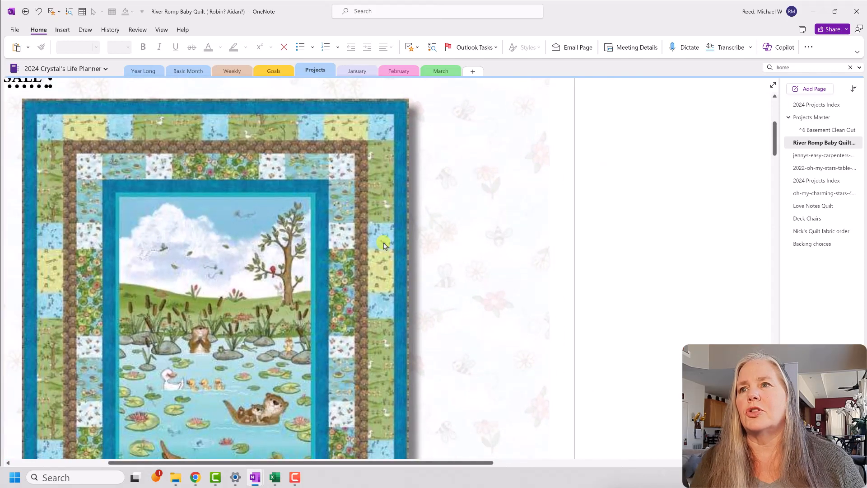
{"action": "scroll", "coordinate": [383, 245], "scroll_direction": "down", "scroll_amount": 3}
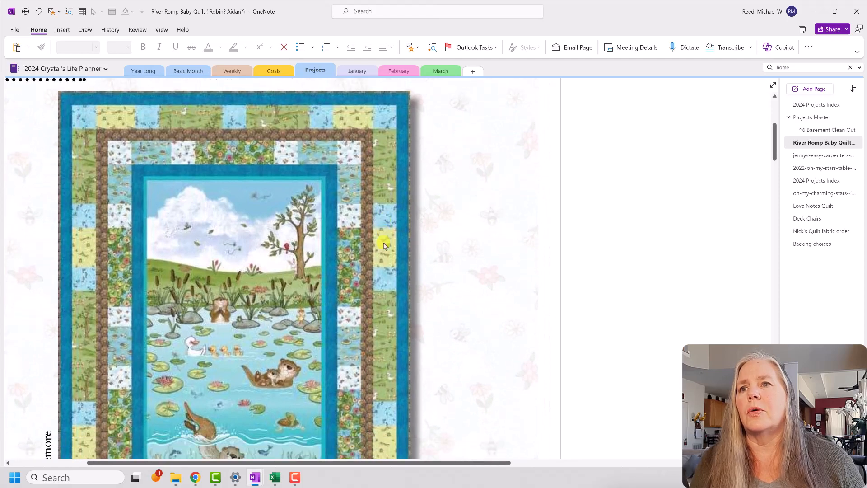
{"action": "scroll", "coordinate": [383, 246], "scroll_direction": "down", "scroll_amount": 1}
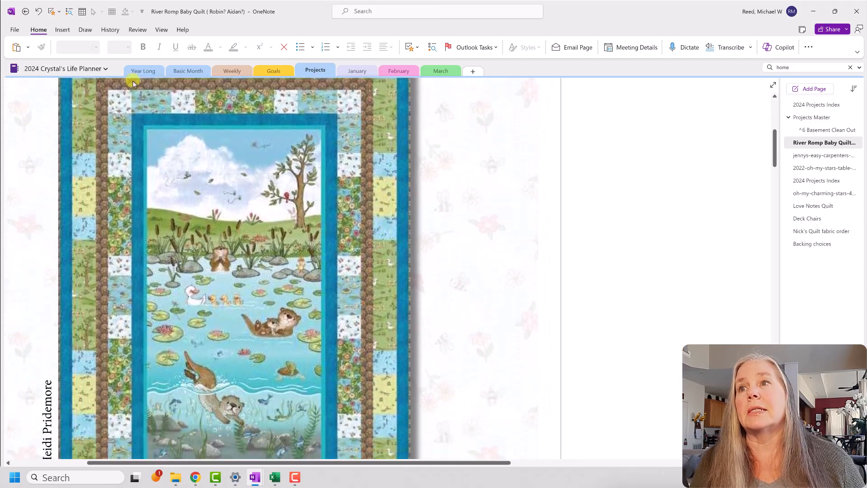
- Return to the Robin's Otter Quilt page and examine the adapted quilt mock-up under Design Space
{"action": "left_click", "coordinate": [27, 12]}
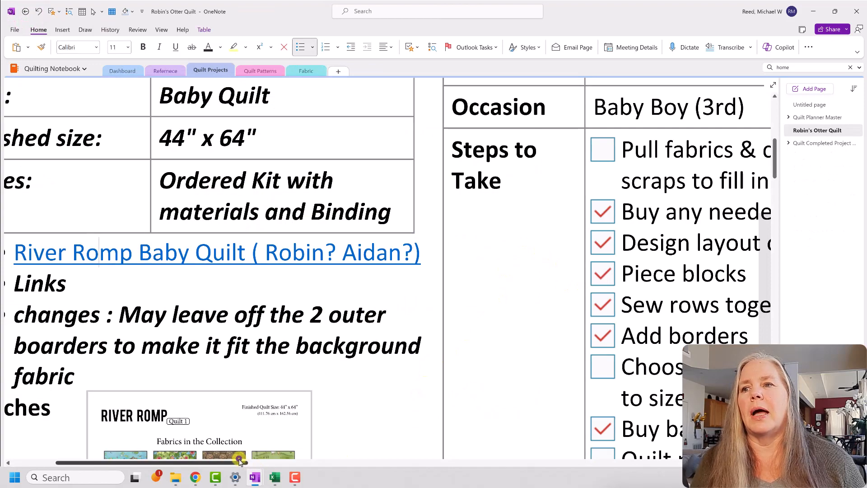
{"action": "left_click_drag", "start_coordinate": [240, 459], "coordinate": [450, 438]}
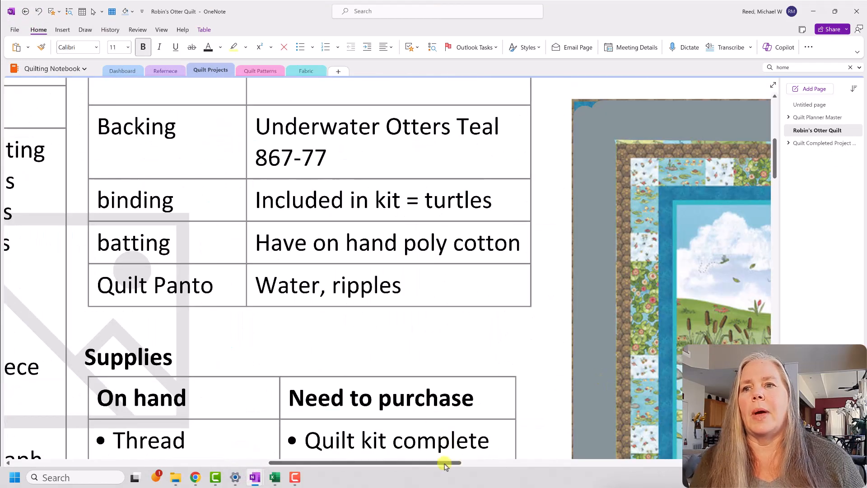
{"action": "scroll", "coordinate": [441, 464], "scroll_direction": "right", "scroll_amount": 5}
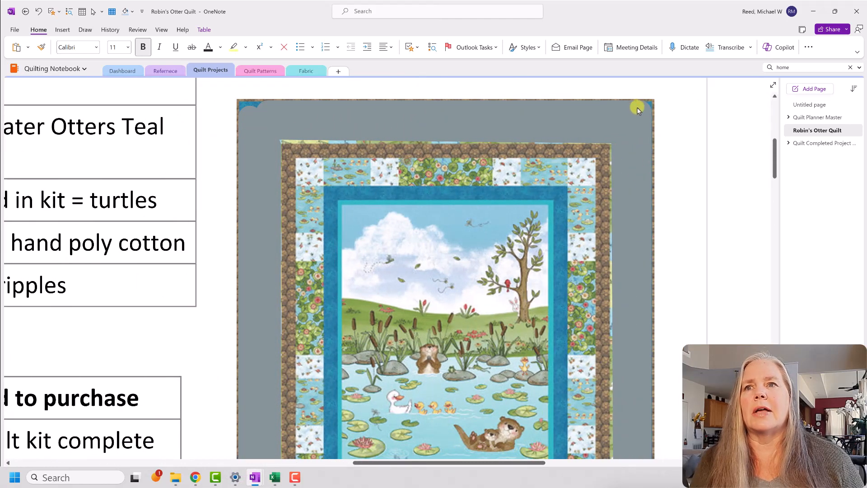
{"action": "left_click", "coordinate": [566, 118]}
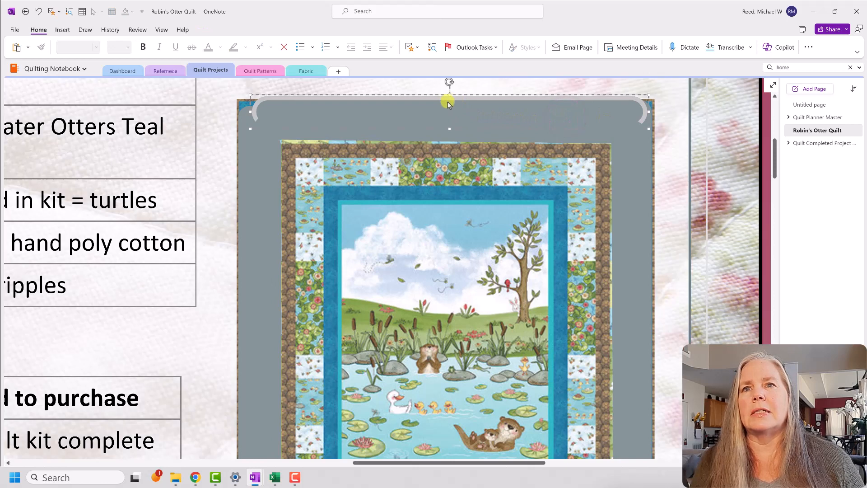
{"action": "mouse_move", "coordinate": [448, 102]}
{"action": "left_mouse_down"}
{"action": "mouse_move", "coordinate": [505, 102]}
{"action": "mouse_move", "coordinate": [595, 181]}
{"action": "mouse_move", "coordinate": [501, 95]}
{"action": "mouse_move", "coordinate": [432, 106]}
{"action": "mouse_move", "coordinate": [454, 107]}
{"action": "left_mouse_up"}
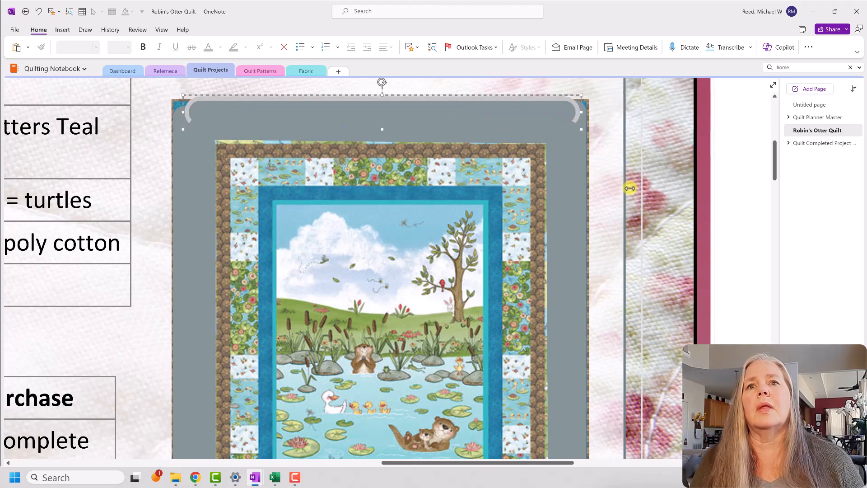
{"action": "scroll", "coordinate": [625, 189], "scroll_direction": "down", "scroll_amount": 3}
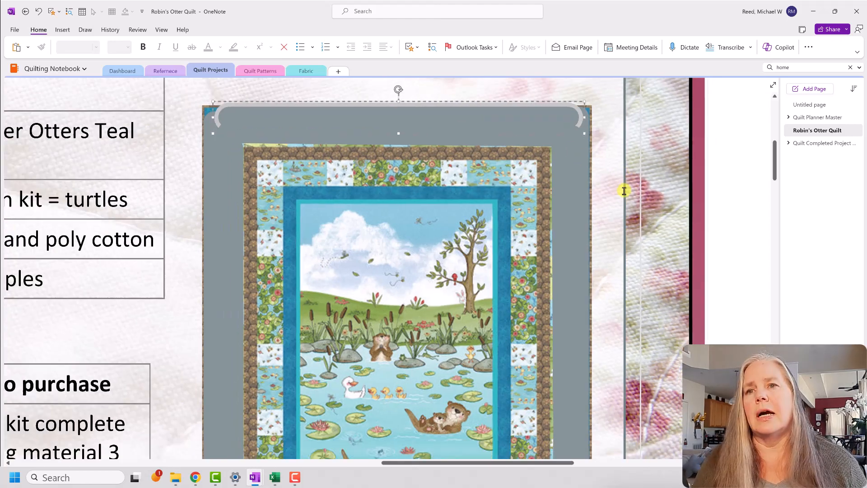
{"action": "scroll", "coordinate": [595, 226], "scroll_direction": "down", "scroll_amount": 2}
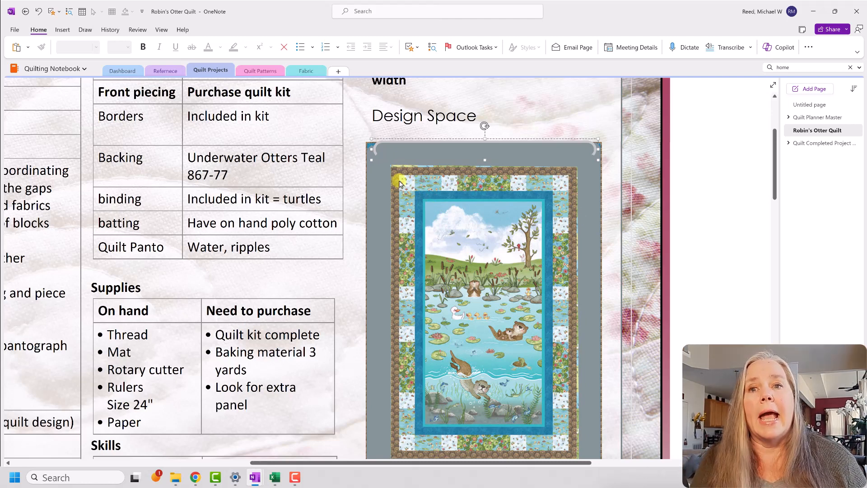
{"action": "scroll", "coordinate": [412, 209], "scroll_direction": "down", "scroll_amount": 1}
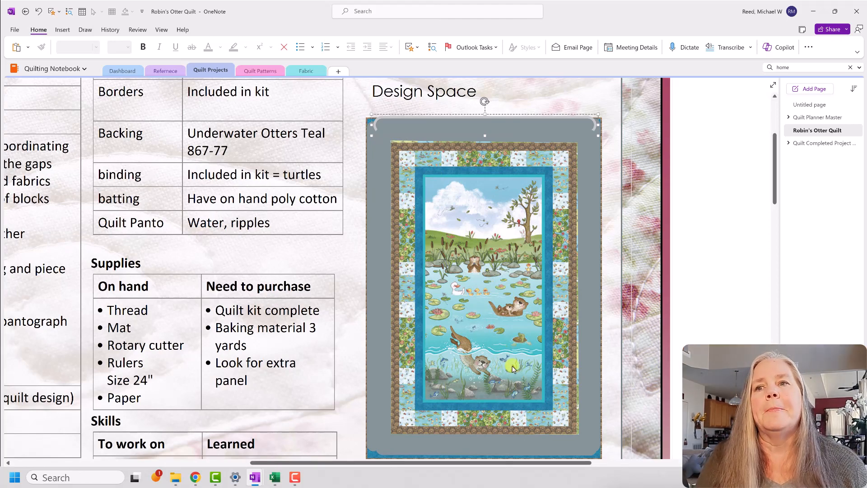
{"action": "scroll", "coordinate": [513, 366], "scroll_direction": "up", "scroll_amount": 4}
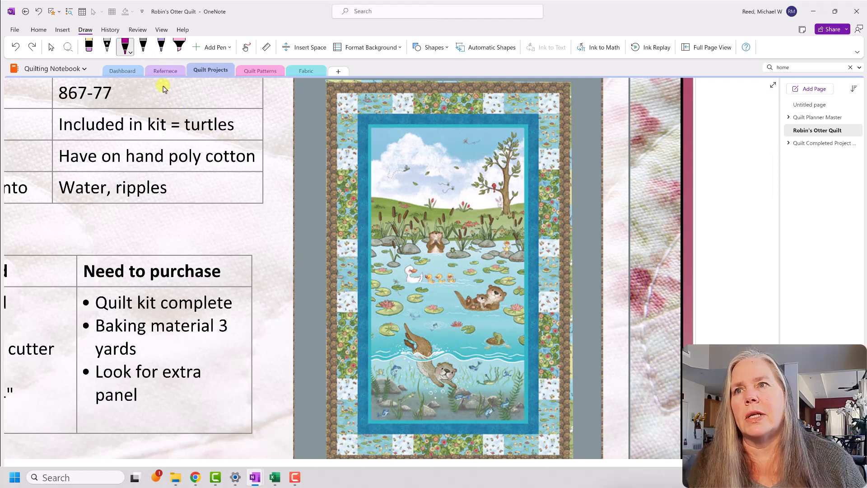
- With the magenta pen, draw wavy ripple lines below and above the panel's white waterline, with short dashes between them
{"action": "left_click", "coordinate": [128, 47]}
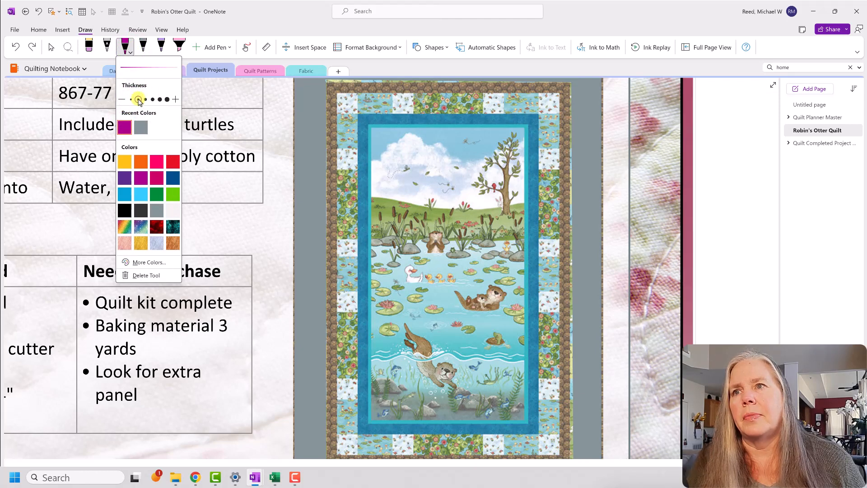
{"action": "left_click", "coordinate": [374, 364]}
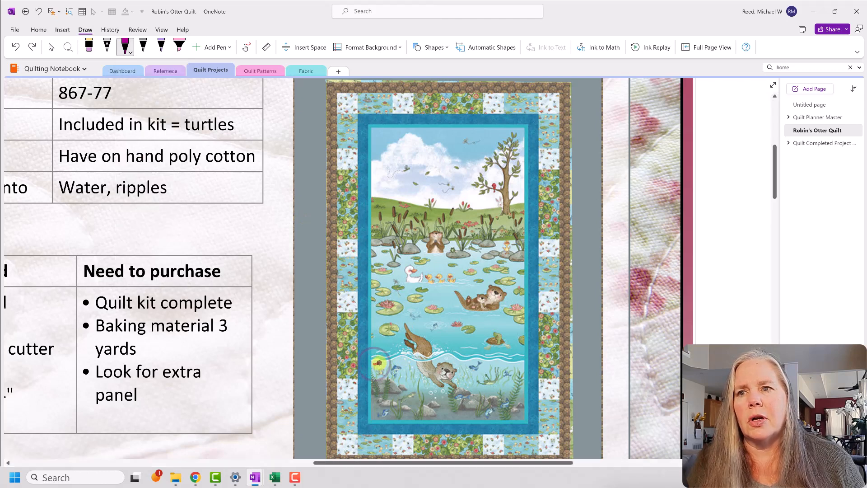
{"action": "left_click_drag", "start_coordinate": [374, 364], "coordinate": [525, 365]}
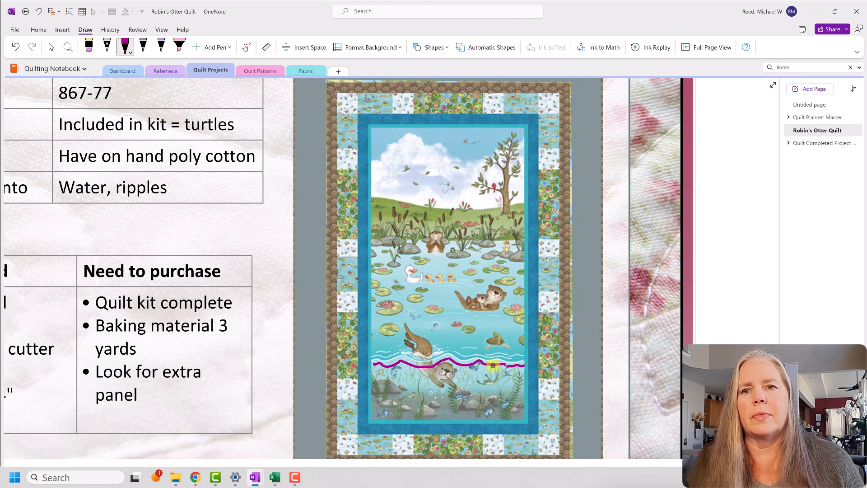
{"action": "left_click_drag", "start_coordinate": [370, 346], "coordinate": [400, 343]}
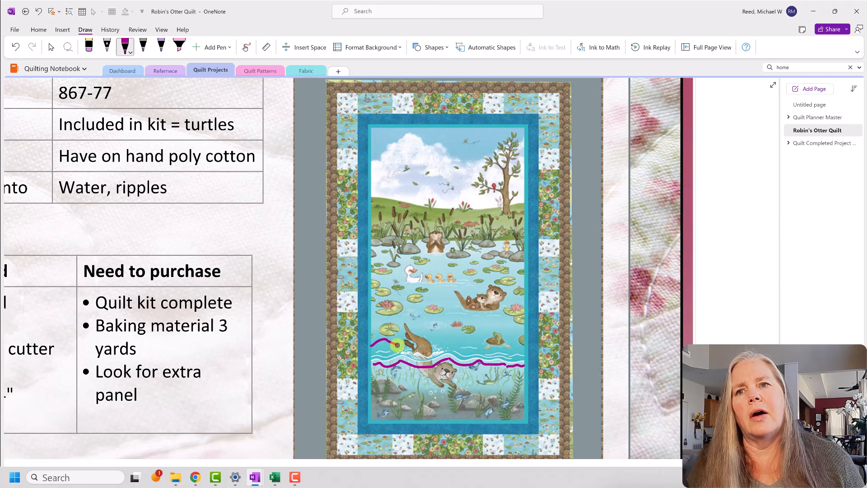
{"action": "left_click_drag", "start_coordinate": [397, 344], "coordinate": [524, 339]}
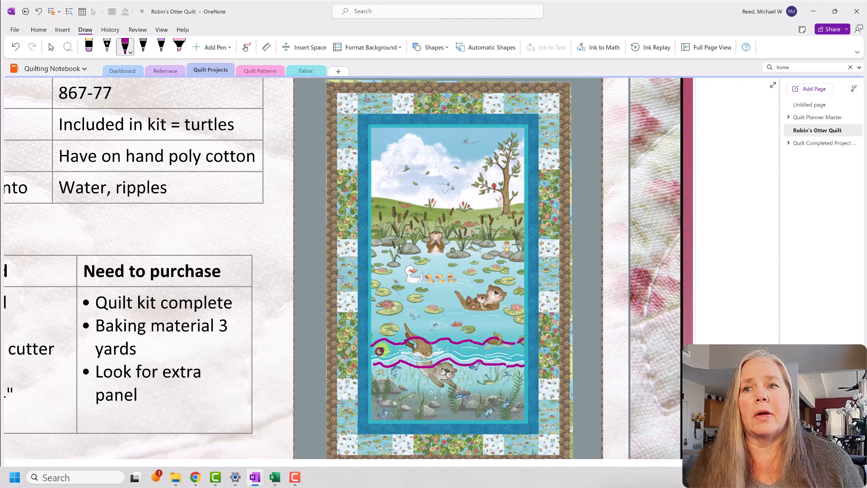
{"action": "left_click_drag", "start_coordinate": [380, 351], "coordinate": [509, 356]}
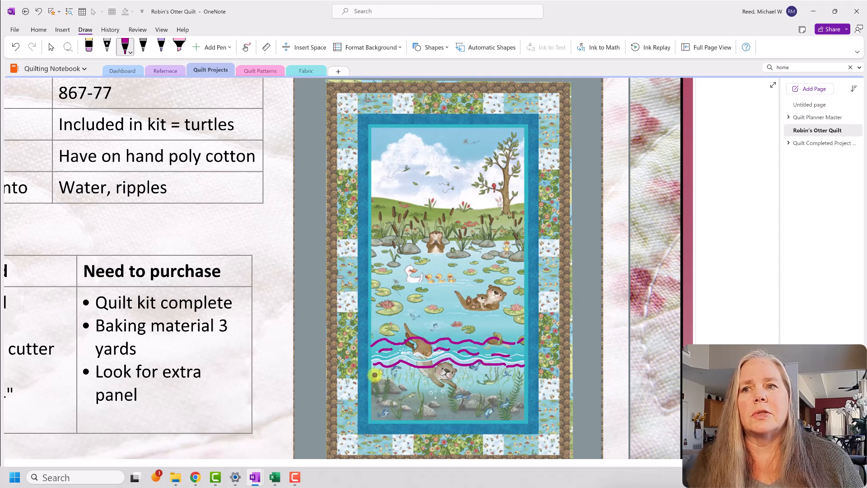
- Add magenta ripple lines across the underwater area by the diving otter's head and across the water below and beside the floating otters
{"action": "left_click_drag", "start_coordinate": [375, 375], "coordinate": [403, 373]}
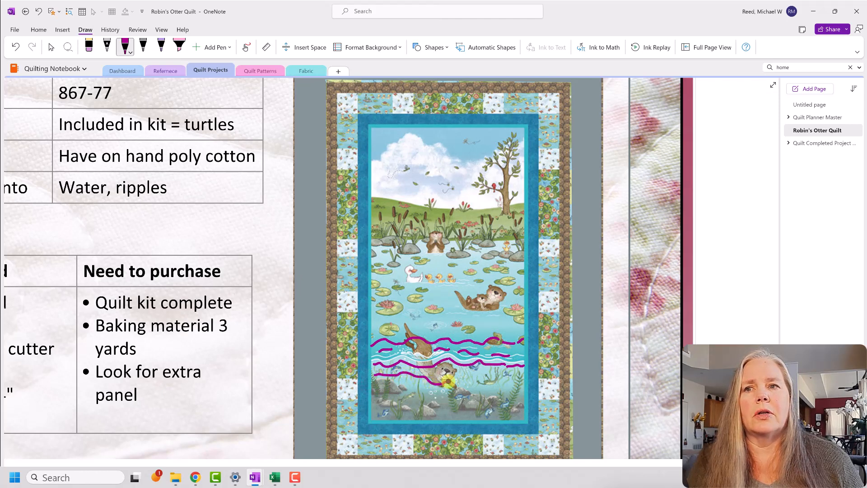
{"action": "left_click_drag", "start_coordinate": [466, 379], "coordinate": [516, 378]}
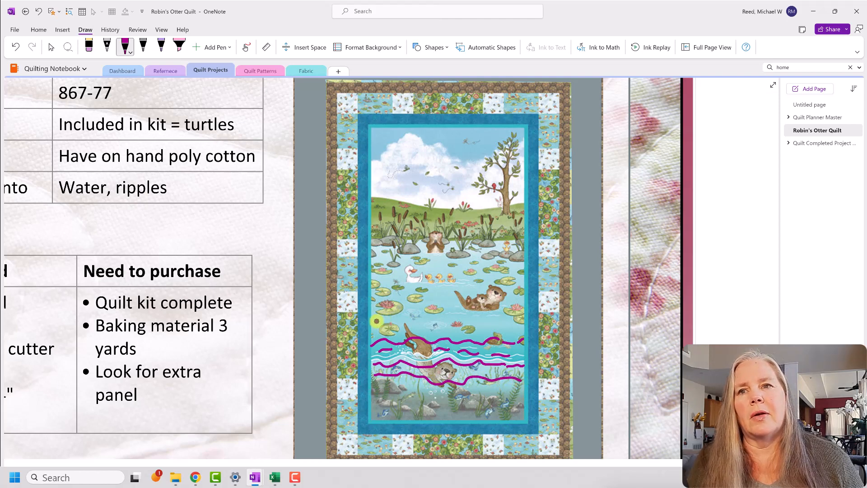
{"action": "left_click_drag", "start_coordinate": [374, 322], "coordinate": [511, 316]}
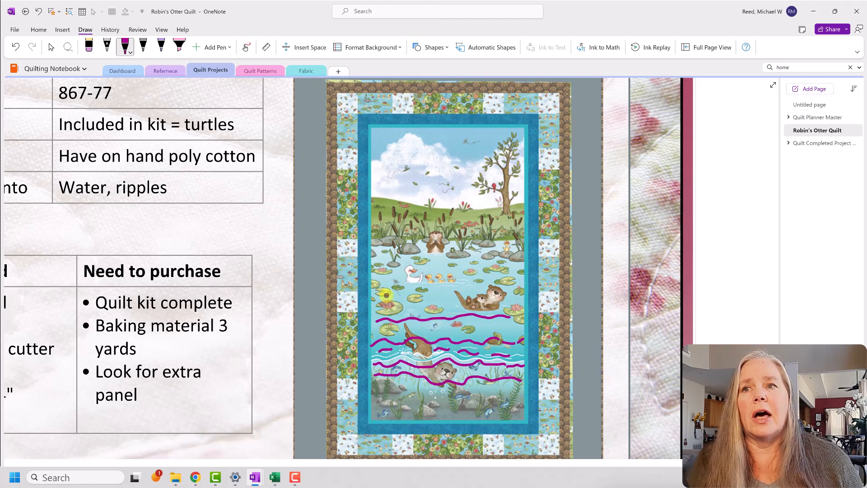
{"action": "left_click_drag", "start_coordinate": [376, 297], "coordinate": [402, 299]}
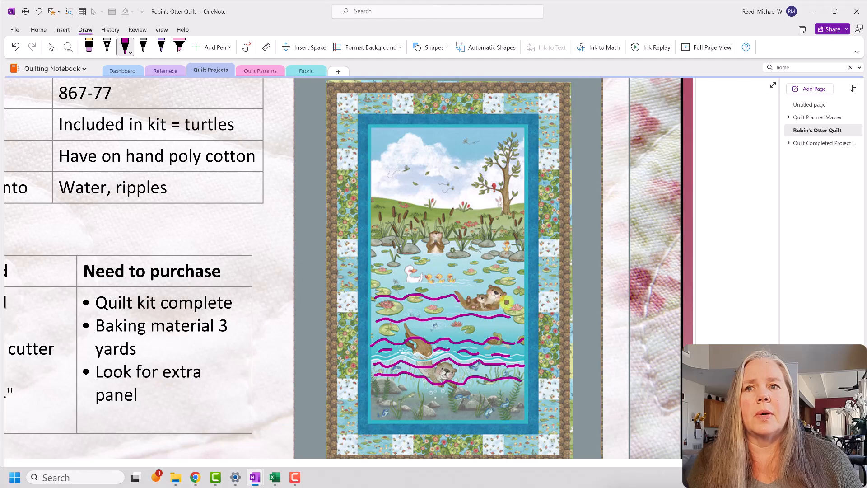
{"action": "left_click_drag", "start_coordinate": [506, 302], "coordinate": [524, 300]}
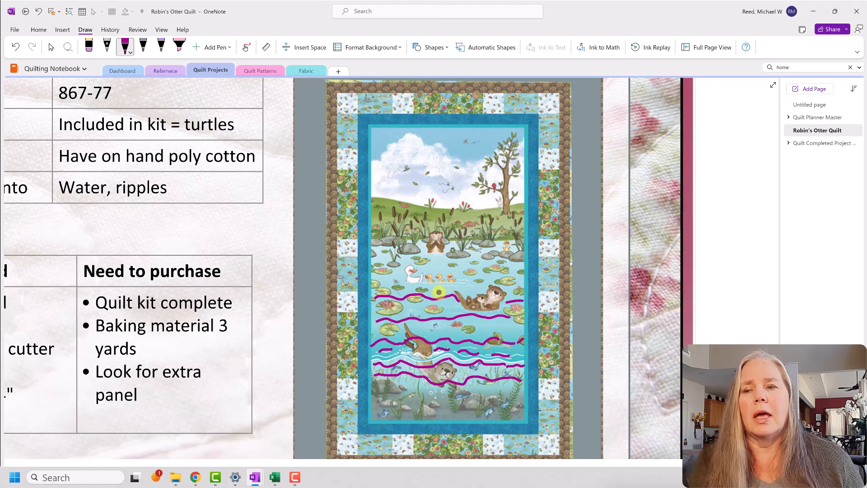
- Draw a magenta ripple line beneath the duck and ducklings, continuing with short dashes above the floating otters
{"action": "scroll", "coordinate": [413, 292], "scroll_direction": "up", "scroll_amount": 1}
{"action": "scroll", "coordinate": [413, 293], "scroll_direction": "up", "scroll_amount": 3}
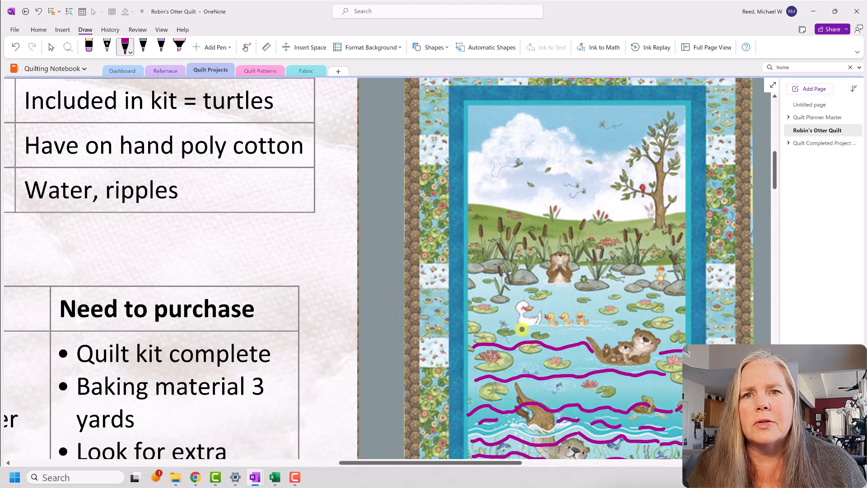
{"action": "left_click_drag", "start_coordinate": [513, 329], "coordinate": [527, 329]}
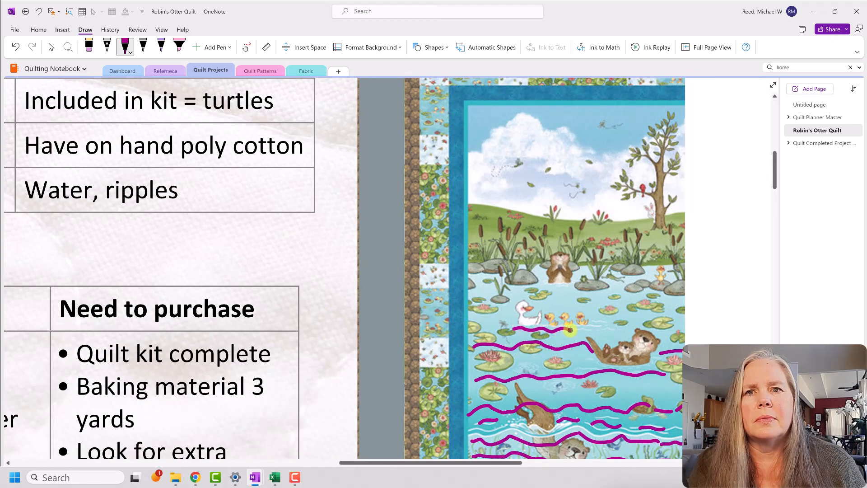
{"action": "left_click_drag", "start_coordinate": [570, 330], "coordinate": [588, 327]}
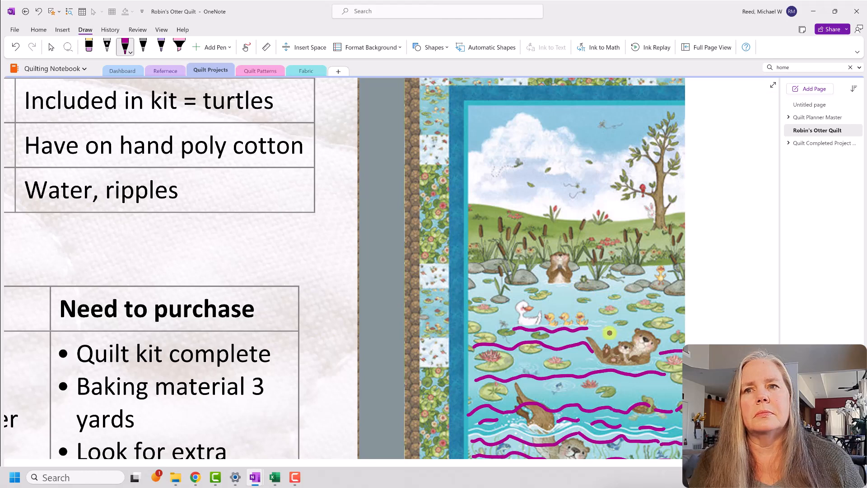
{"action": "left_click_drag", "start_coordinate": [600, 331], "coordinate": [645, 324]}
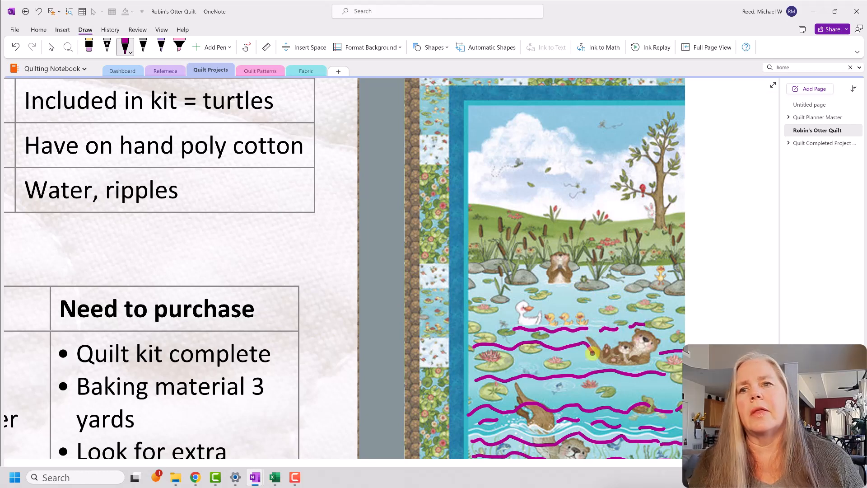
- With the pen recoloured light blue, draw a wavy line along the cloud's lower edge and loop it back through the cloud's middle
{"action": "scroll", "coordinate": [591, 353], "scroll_direction": "down", "scroll_amount": 1}
{"action": "scroll", "coordinate": [590, 353], "scroll_direction": "down", "scroll_amount": 2}
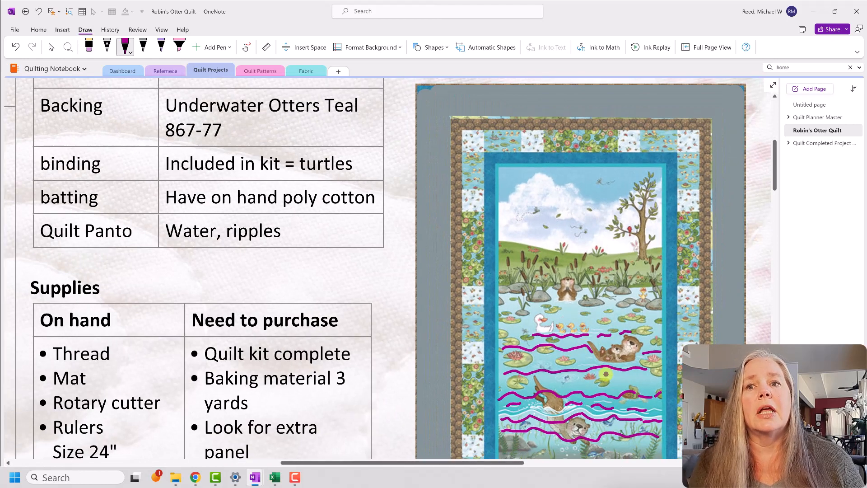
{"action": "scroll", "coordinate": [605, 373], "scroll_direction": "down", "scroll_amount": 1}
{"action": "scroll", "coordinate": [543, 330], "scroll_direction": "down", "scroll_amount": 1}
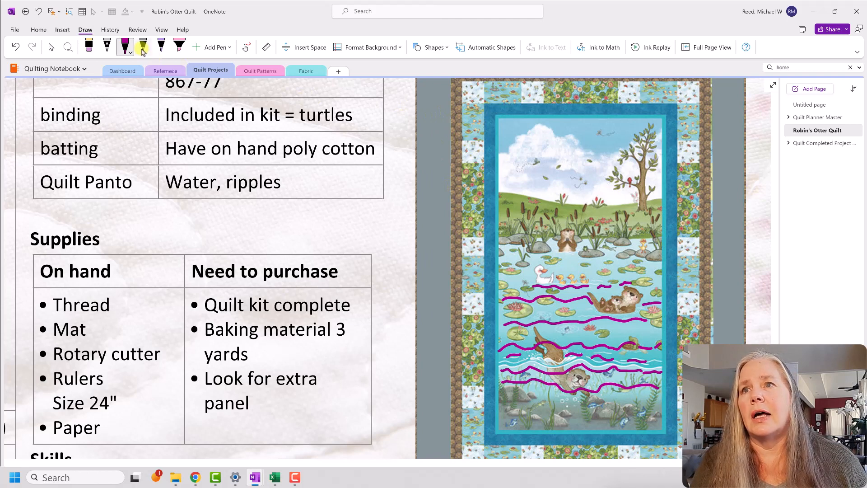
{"action": "left_click", "coordinate": [125, 44]}
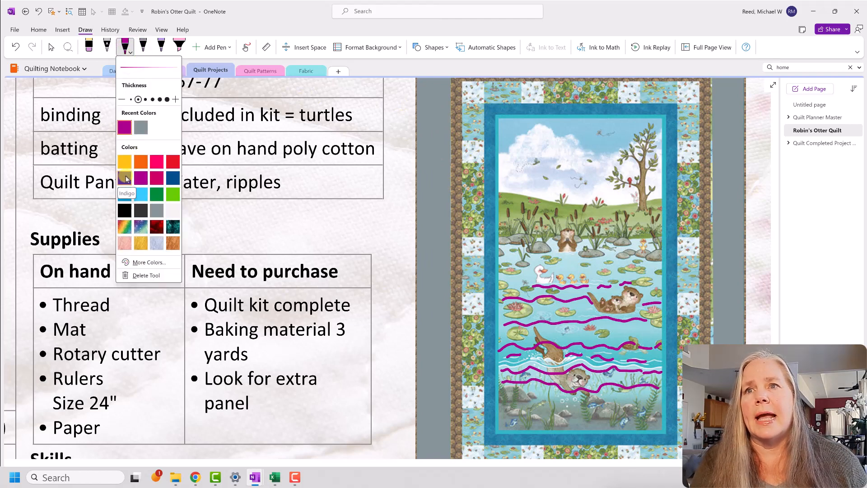
{"action": "left_click", "coordinate": [141, 194]}
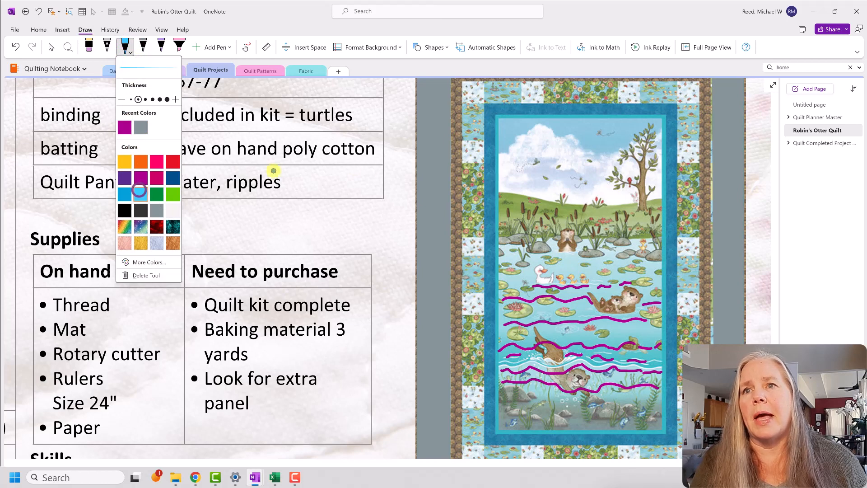
{"action": "left_click", "coordinate": [500, 189]}
{"action": "left_click_drag", "start_coordinate": [500, 189], "coordinate": [520, 190]}
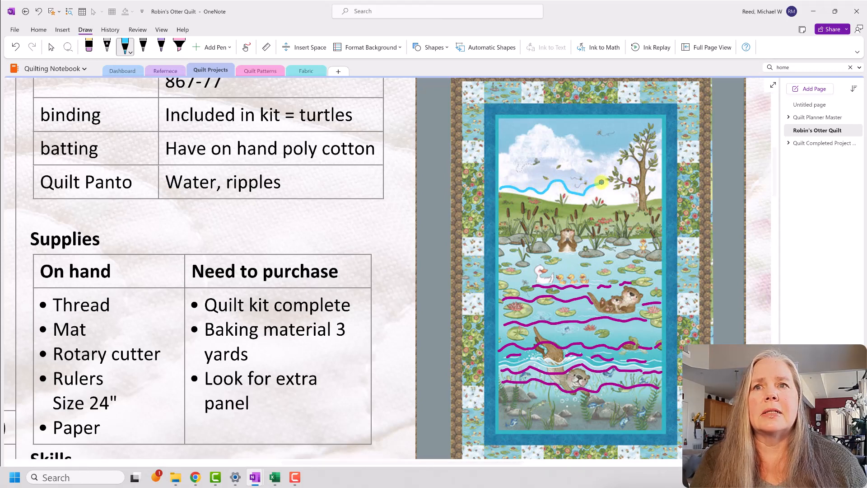
{"action": "left_click_drag", "start_coordinate": [608, 181], "coordinate": [596, 166]}
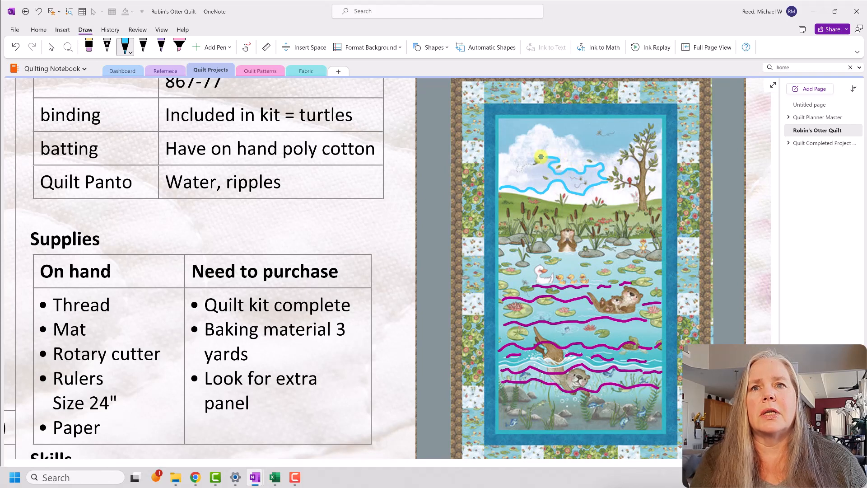
{"action": "left_click_drag", "start_coordinate": [535, 157], "coordinate": [541, 166]}
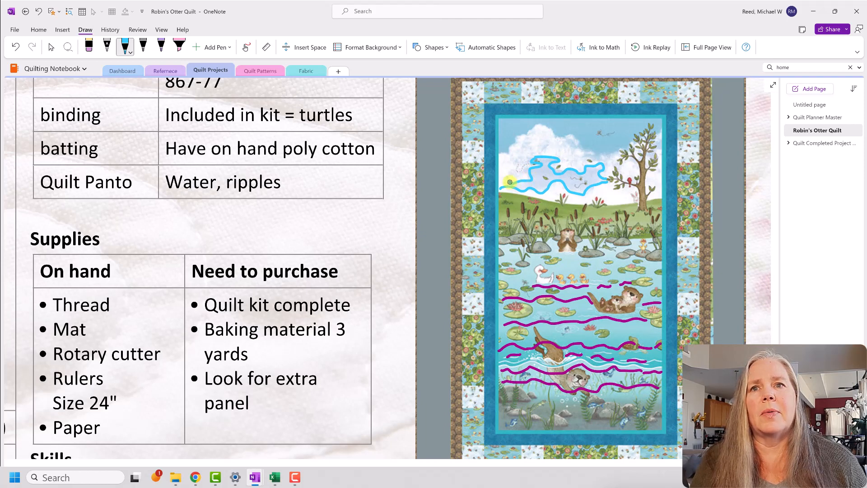
- Outline the top of the cloud in light blue and add wavy sky lines around the tree, finishing with the pen put away
{"action": "left_click_drag", "start_coordinate": [500, 162], "coordinate": [510, 150]}
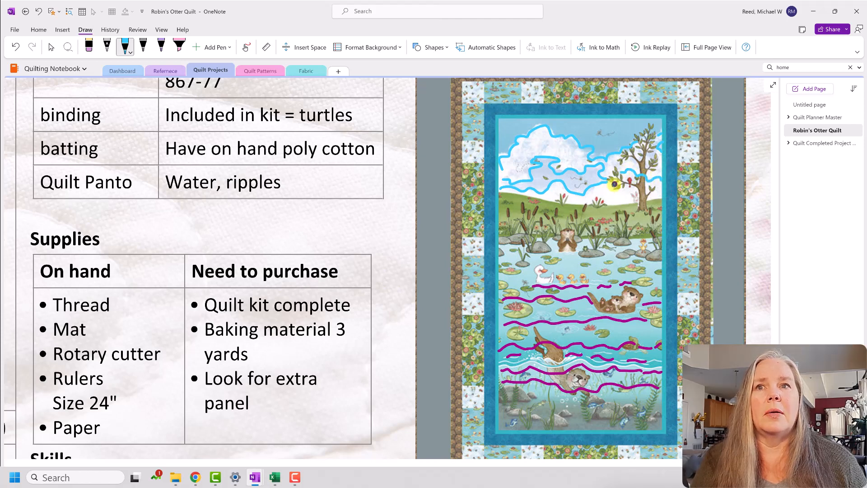
{"action": "left_click_drag", "start_coordinate": [611, 194], "coordinate": [635, 194]}
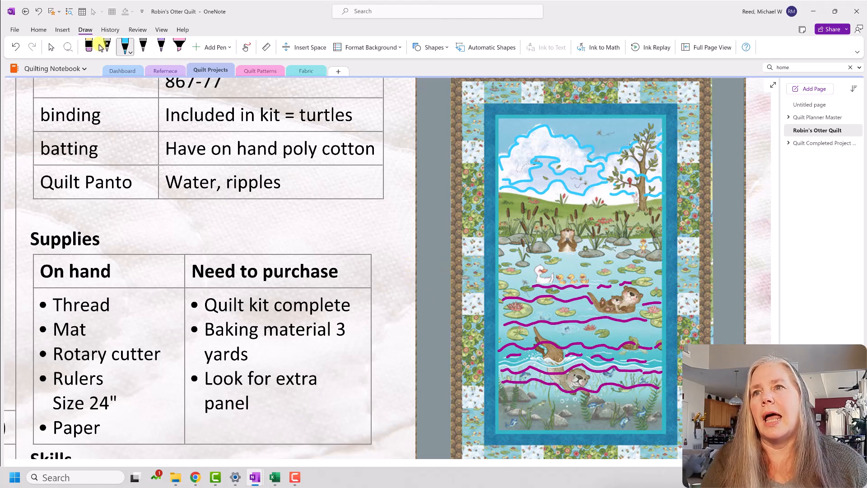
{"action": "left_click", "coordinate": [129, 49]}
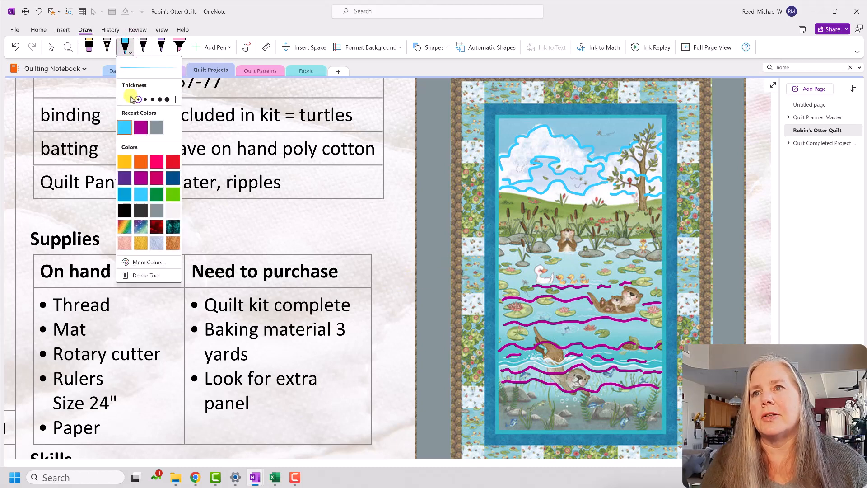
{"action": "left_click", "coordinate": [47, 47]}
- Open the linked River Romp Baby Quilt page from the project notes and copy its pattern cover printout
{"action": "scroll", "coordinate": [311, 249], "scroll_direction": "down", "scroll_amount": 4}
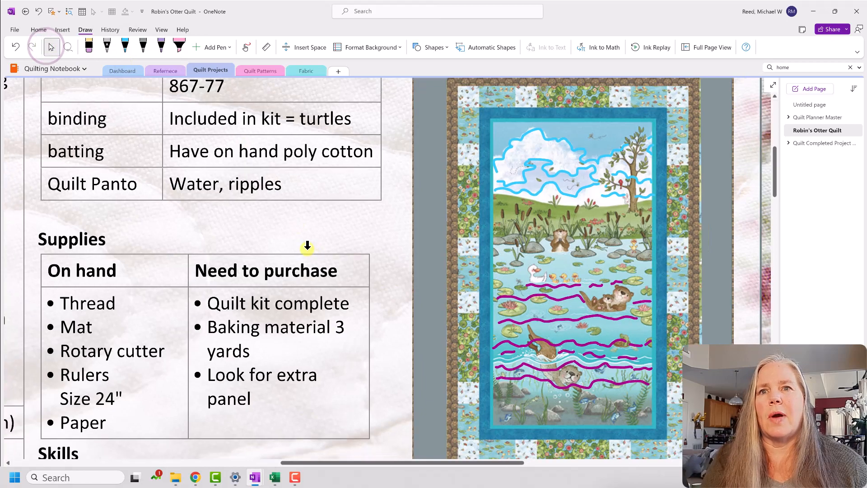
{"action": "scroll", "coordinate": [291, 228], "scroll_direction": "down", "scroll_amount": 3}
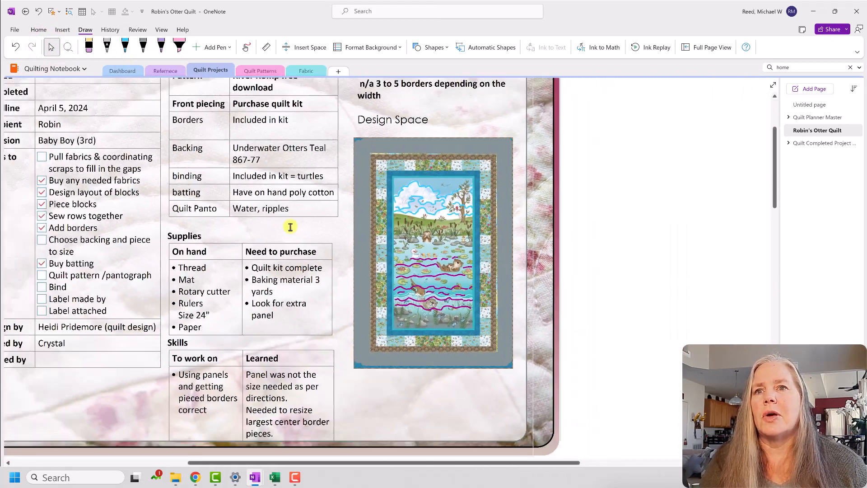
{"action": "scroll", "coordinate": [348, 464], "scroll_direction": "left", "scroll_amount": 5}
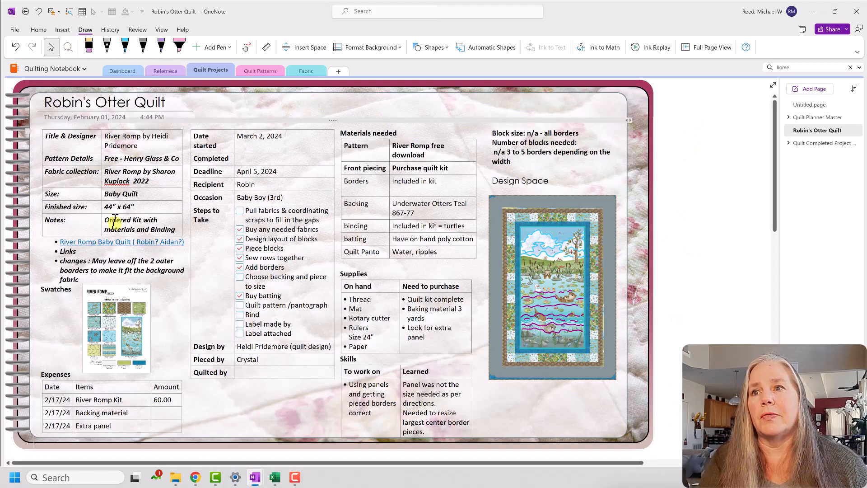
{"action": "left_click", "coordinate": [120, 244]}
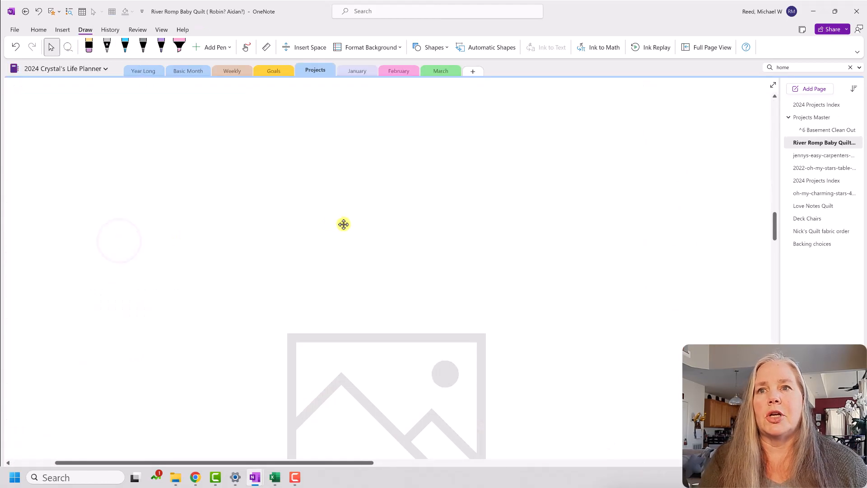
{"action": "scroll", "coordinate": [402, 264], "scroll_direction": "down", "scroll_amount": 4}
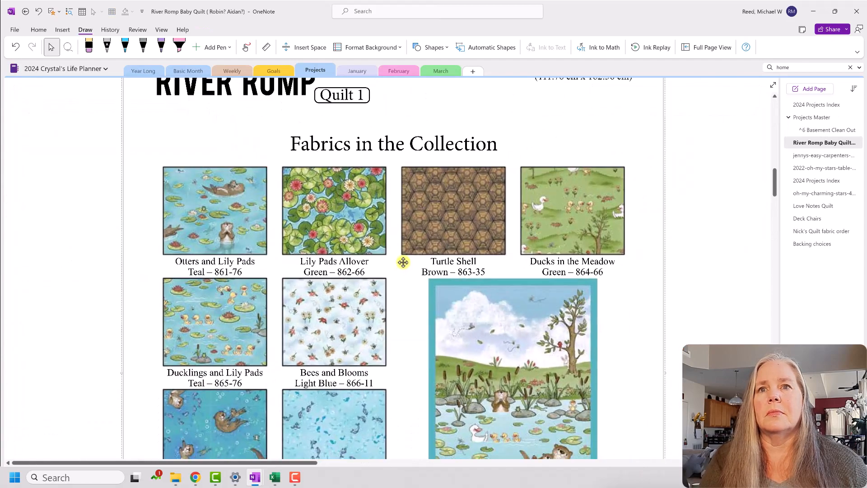
{"action": "scroll", "coordinate": [403, 260], "scroll_direction": "up", "scroll_amount": 10}
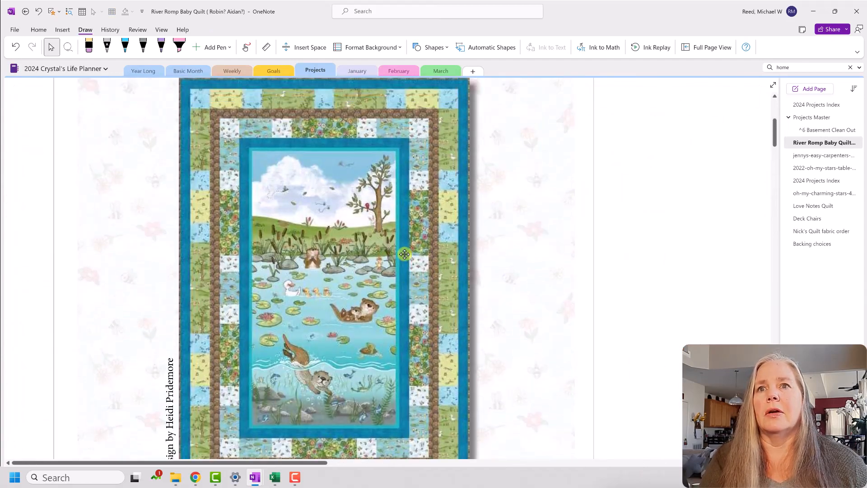
{"action": "scroll", "coordinate": [426, 244], "scroll_direction": "up", "scroll_amount": 3}
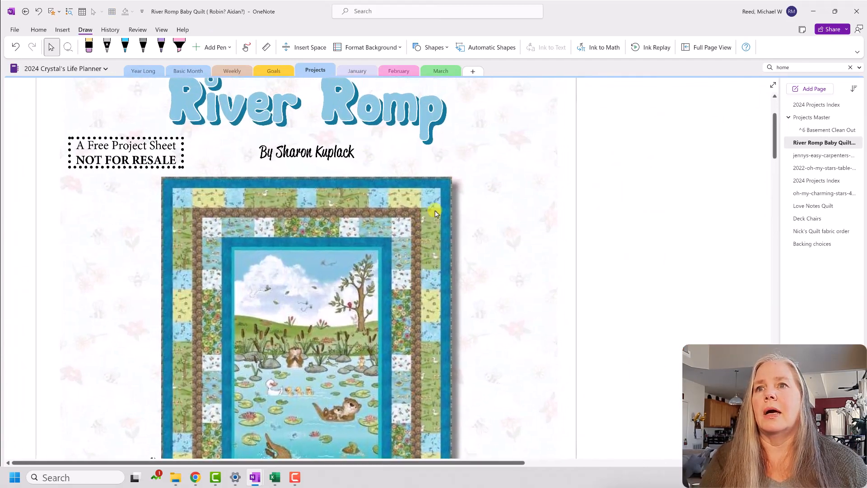
{"action": "right_click", "coordinate": [489, 214]}
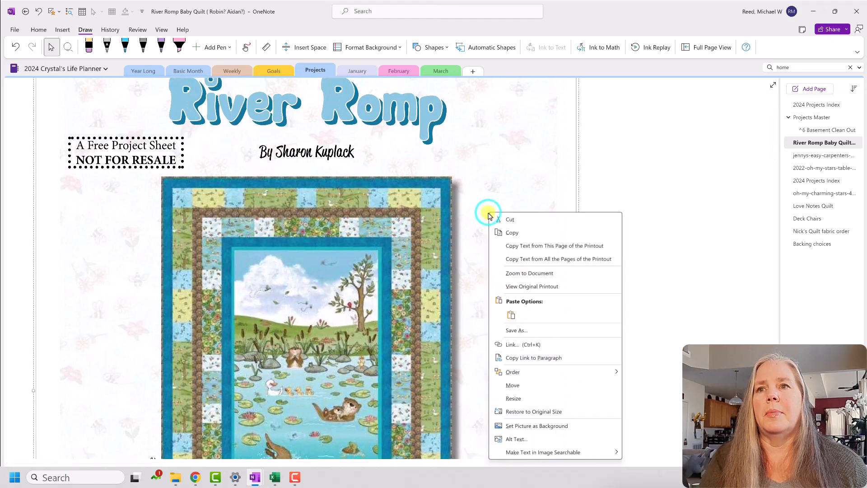
{"action": "left_click", "coordinate": [510, 231]}
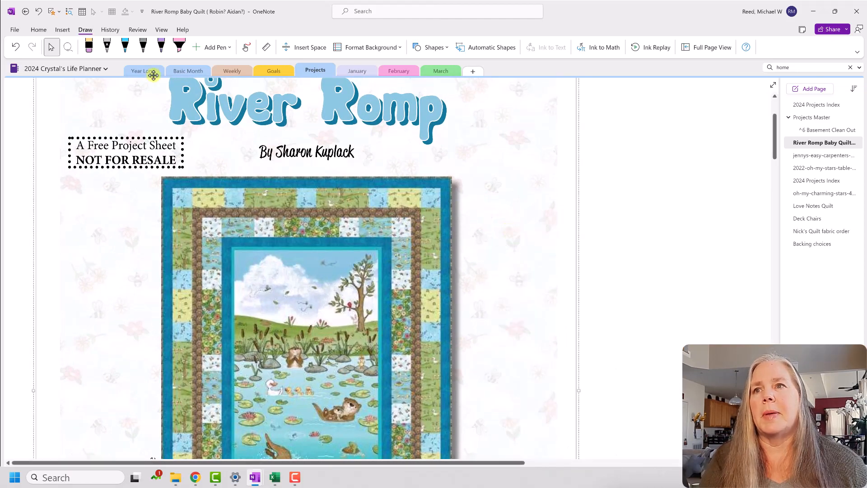
- Paste the River Romp cover onto the Robin's Otter Quilt page, shrink it, and place it just beside the planner's outer edge
{"action": "left_click", "coordinate": [26, 12]}
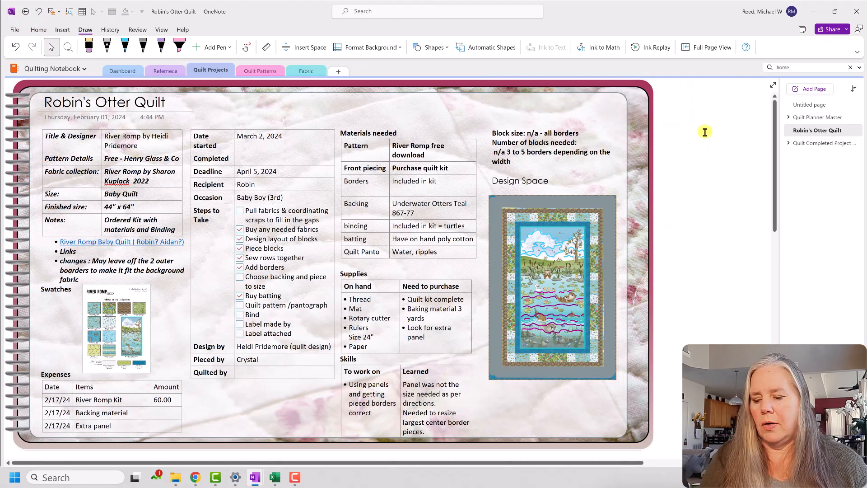
{"action": "key", "text": "ctrl+v"}
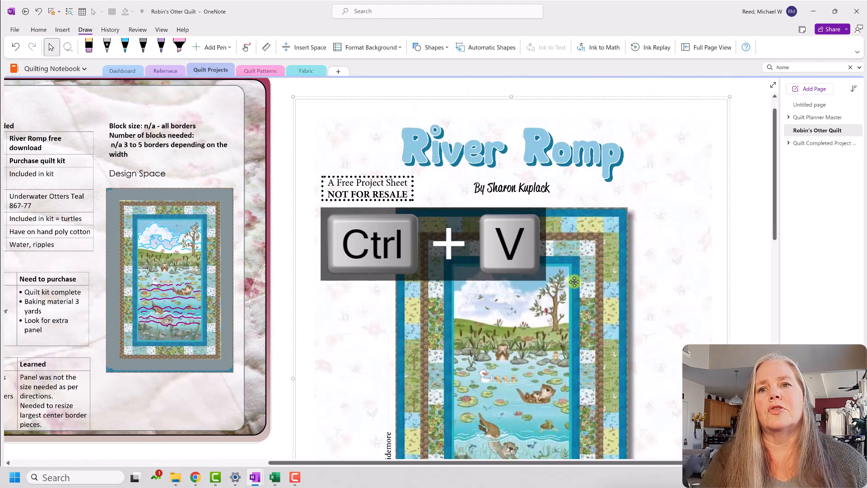
{"action": "left_click_drag", "start_coordinate": [728, 104], "coordinate": [463, 349]}
{"action": "left_click_drag", "start_coordinate": [453, 386], "coordinate": [438, 54]}
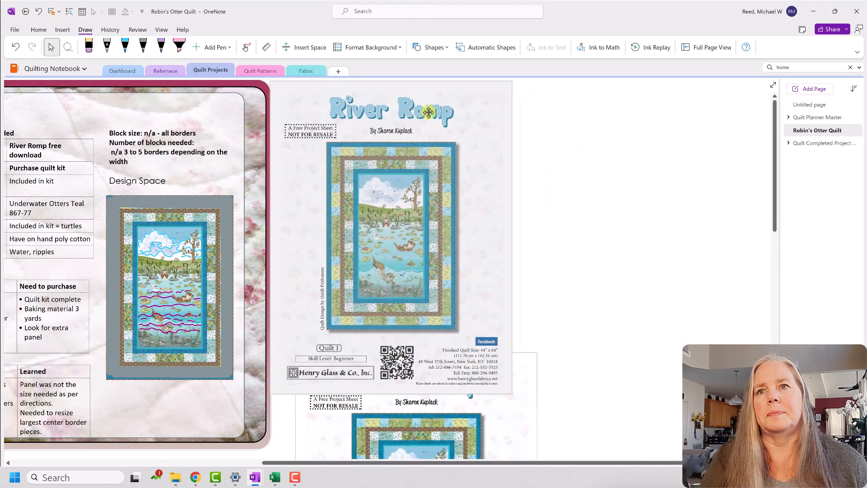
{"action": "left_click_drag", "start_coordinate": [513, 395], "coordinate": [410, 216]}
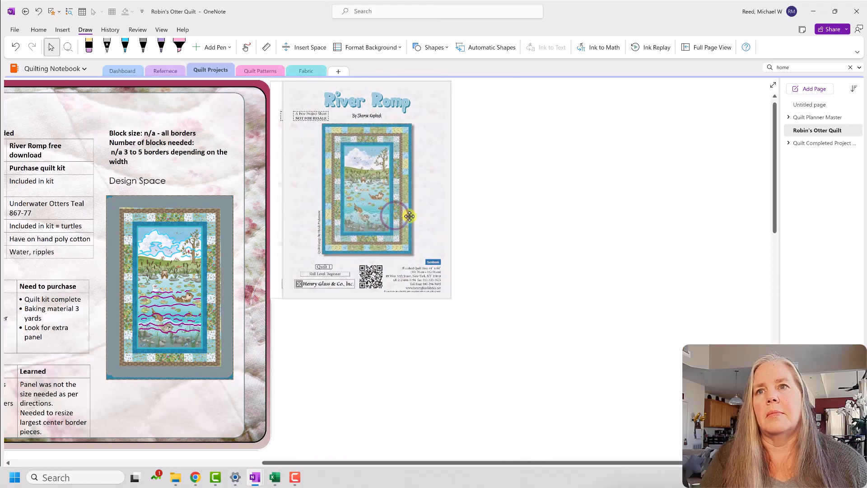
{"action": "left_click", "coordinate": [505, 245]}
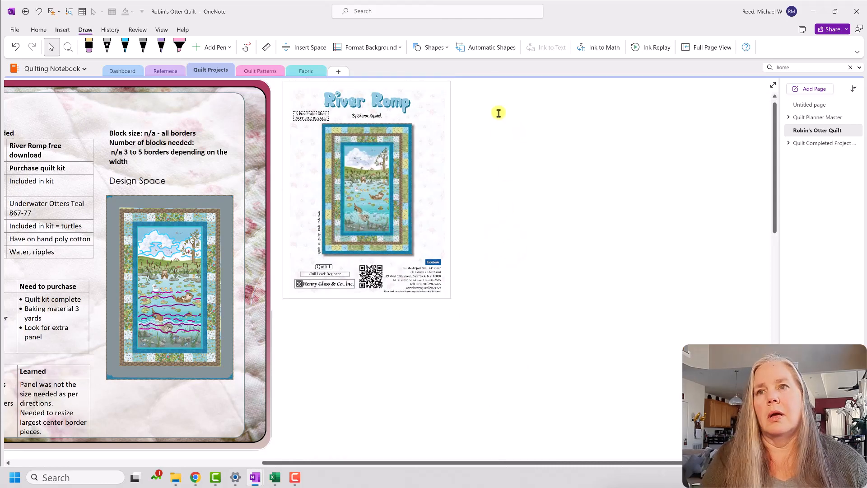
- Paste a second River Romp cover and resize and align it beside the first copy at a matching size
{"action": "left_click", "coordinate": [500, 99]}
{"action": "key", "text": "ctrl+v"}
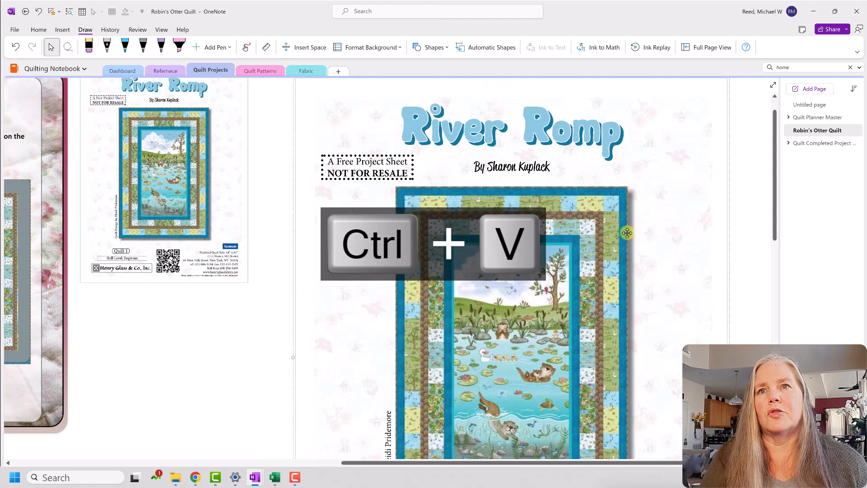
{"action": "scroll", "coordinate": [621, 350], "scroll_direction": "down", "scroll_amount": 2}
{"action": "scroll", "coordinate": [622, 348], "scroll_direction": "down", "scroll_amount": 3}
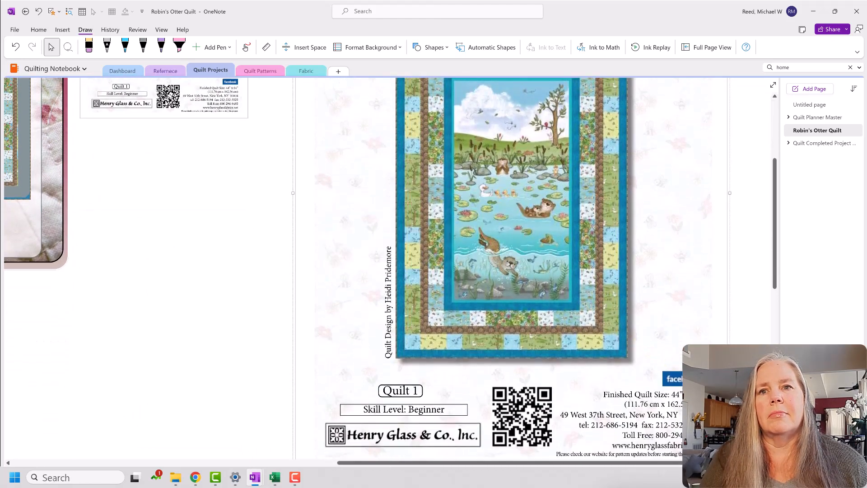
{"action": "left_click_drag", "start_coordinate": [661, 390], "coordinate": [278, 130]}
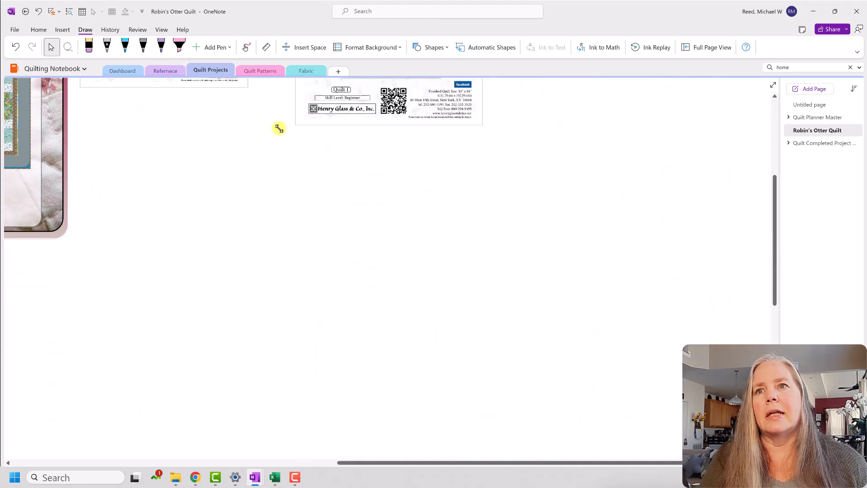
{"action": "scroll", "coordinate": [379, 203], "scroll_direction": "up", "scroll_amount": 5}
{"action": "scroll", "coordinate": [426, 274], "scroll_direction": "up", "scroll_amount": 1}
{"action": "left_click_drag", "start_coordinate": [426, 271], "coordinate": [377, 243]}
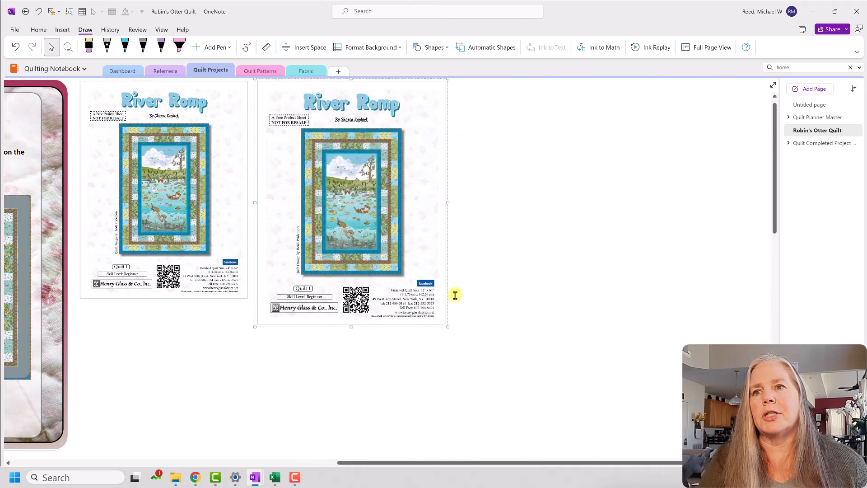
{"action": "left_click_drag", "start_coordinate": [449, 329], "coordinate": [425, 302]}
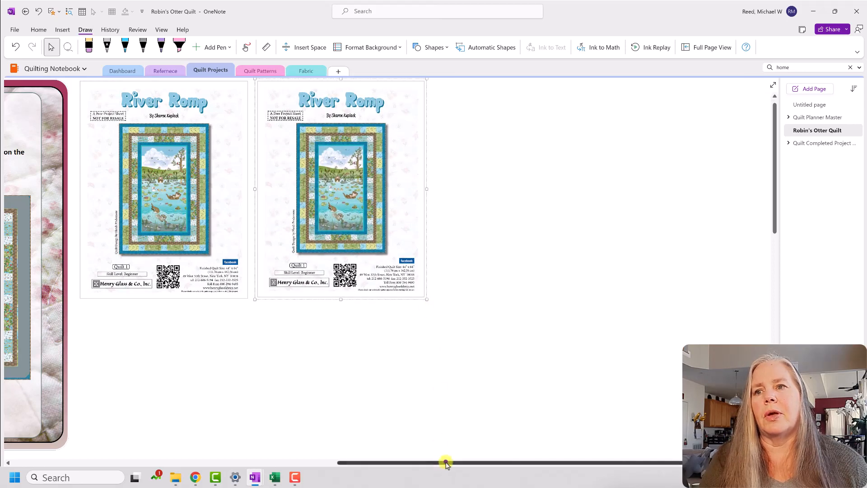
- Set the grey pen's thickness and draw a pair of freehand loops in the blank space below the River Romp covers
{"action": "scroll", "coordinate": [445, 463], "scroll_direction": "left", "scroll_amount": 5}
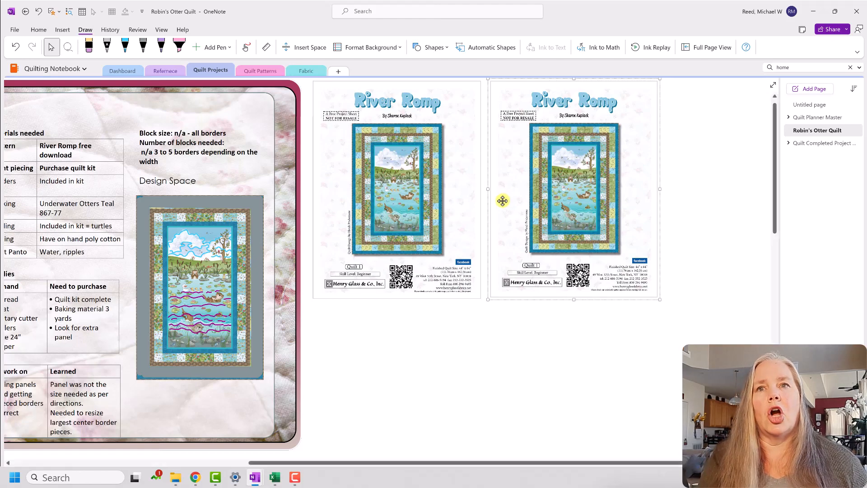
{"action": "scroll", "coordinate": [503, 201], "scroll_direction": "down", "scroll_amount": 6}
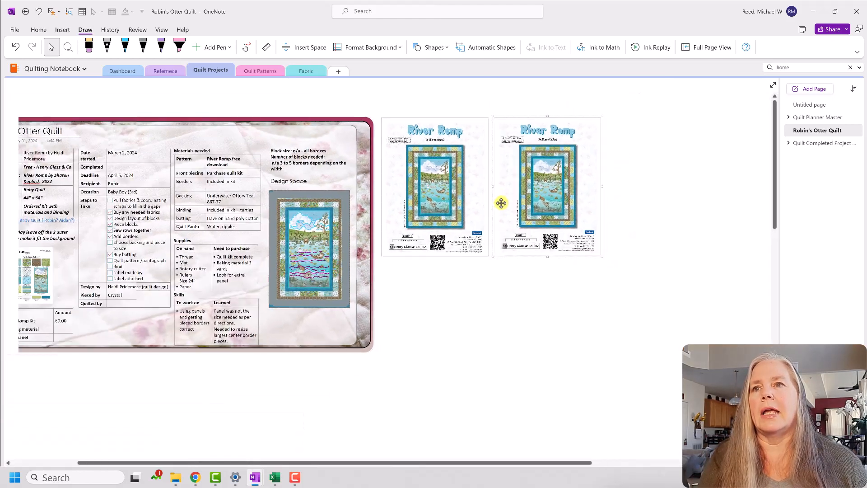
{"action": "scroll", "coordinate": [500, 203], "scroll_direction": "down", "scroll_amount": 4}
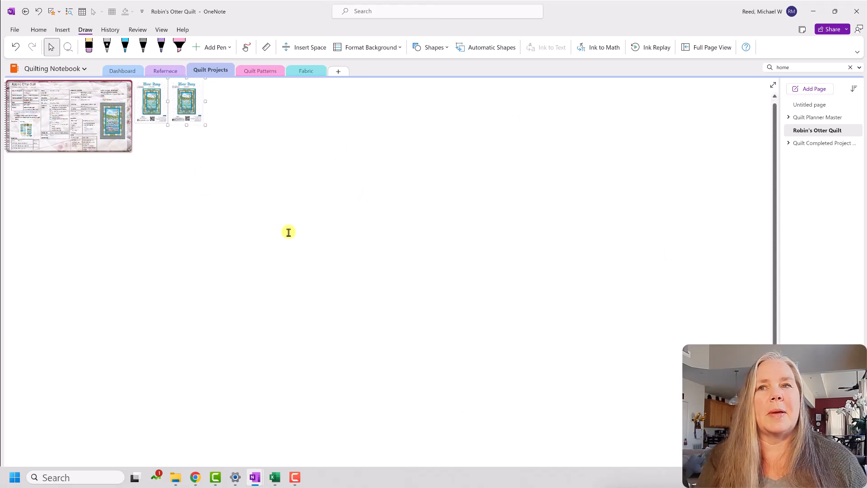
{"action": "left_click", "coordinate": [142, 46]}
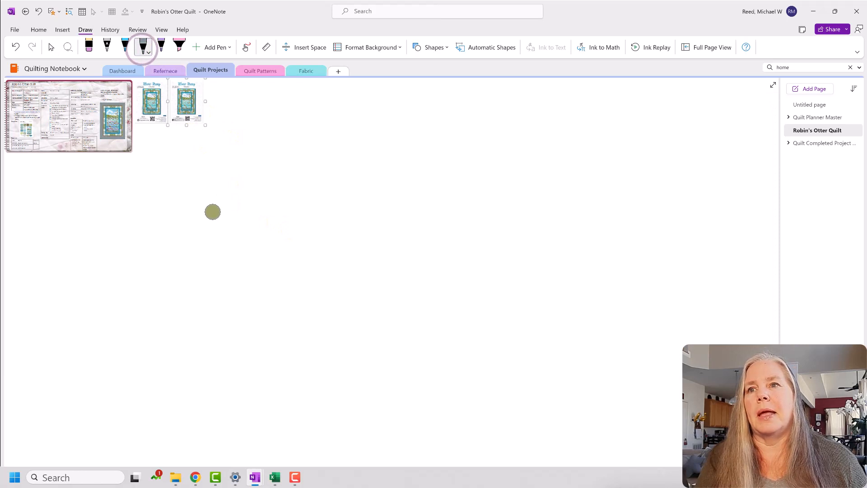
{"action": "left_click", "coordinate": [212, 212]}
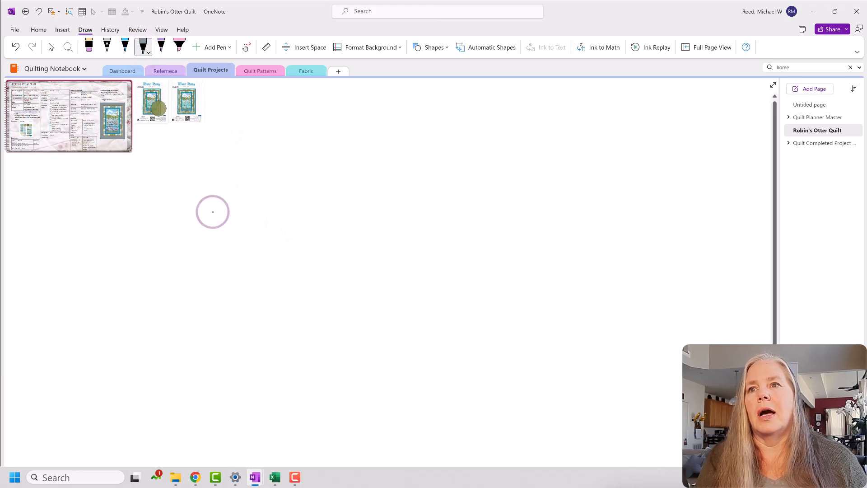
{"action": "left_click", "coordinate": [148, 53]}
{"action": "left_click", "coordinate": [161, 99]}
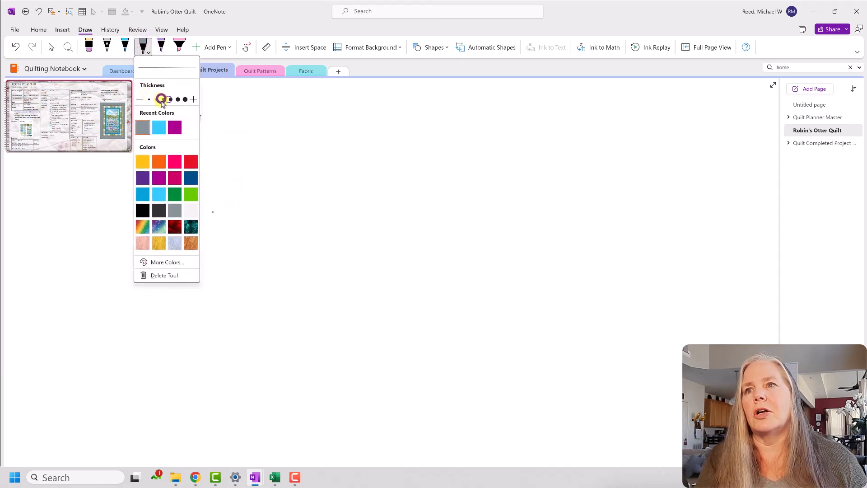
{"action": "mouse_move", "coordinate": [219, 222]}
{"action": "left_mouse_down"}
{"action": "mouse_move", "coordinate": [250, 201]}
{"action": "mouse_move", "coordinate": [234, 195]}
{"action": "mouse_move", "coordinate": [242, 208]}
{"action": "mouse_move", "coordinate": [227, 203]}
{"action": "mouse_move", "coordinate": [246, 191]}
{"action": "mouse_move", "coordinate": [249, 221]}
{"action": "mouse_move", "coordinate": [226, 227]}
{"action": "mouse_move", "coordinate": [270, 222]}
{"action": "mouse_move", "coordinate": [277, 182]}
{"action": "mouse_move", "coordinate": [278, 205]}
{"action": "mouse_move", "coordinate": [269, 182]}
{"action": "mouse_move", "coordinate": [292, 212]}
{"action": "mouse_move", "coordinate": [244, 233]}
{"action": "left_mouse_up"}
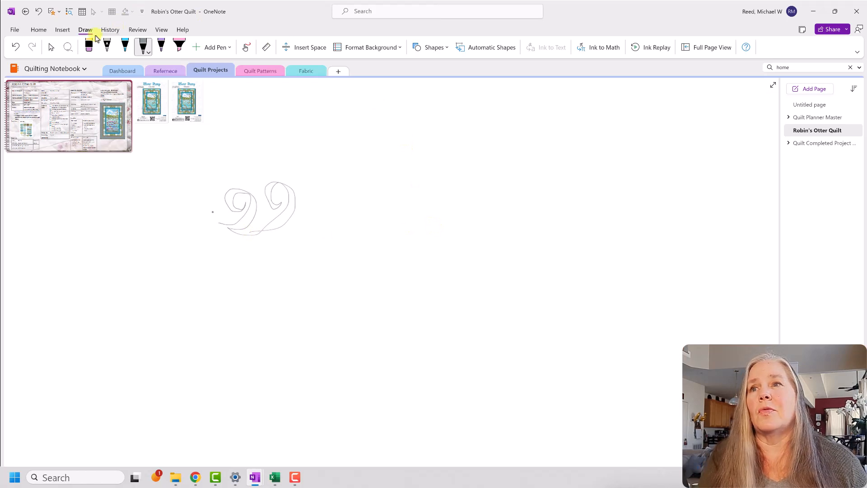
- Erase the freehand loops and the stray dot from the blank area of the page
{"action": "left_click", "coordinate": [89, 45]}
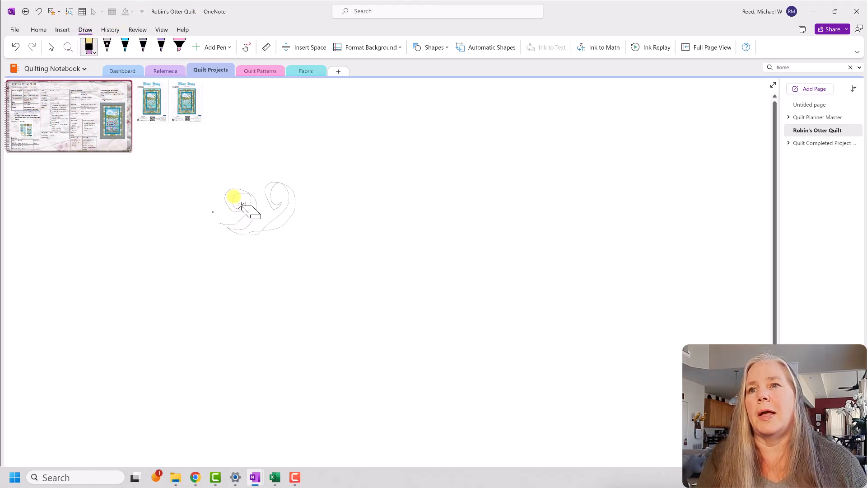
{"action": "left_click_drag", "start_coordinate": [230, 184], "coordinate": [233, 248]}
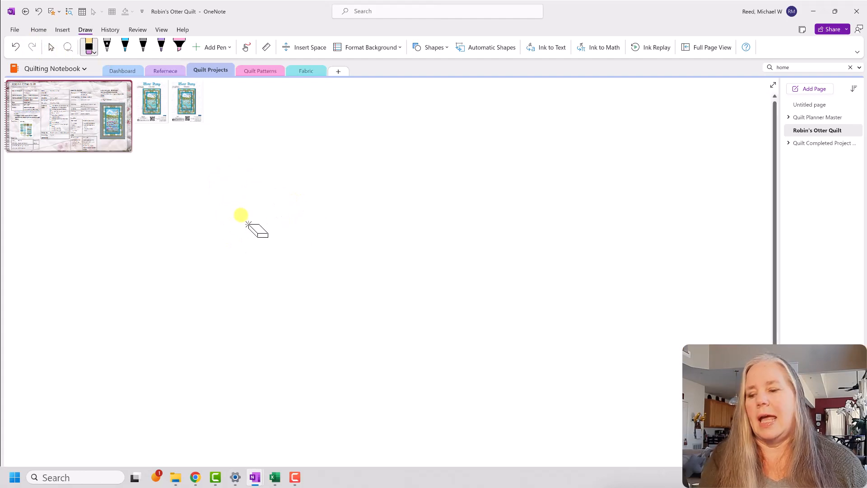
{"action": "scroll", "coordinate": [246, 251], "scroll_direction": "up", "scroll_amount": 4}
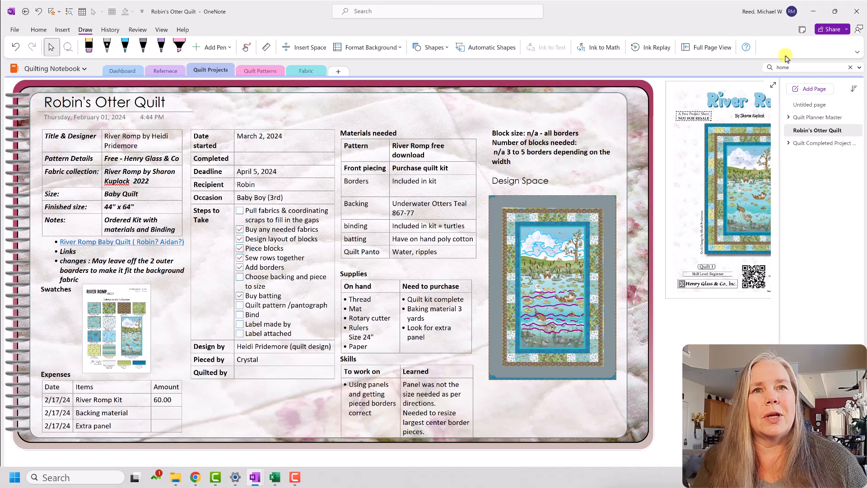
- Open the Master Quilt plan subpage and examine its planning tables, swatches, pattern sheets, backing diagram and binding calculations
{"action": "left_click", "coordinate": [789, 118]}
{"action": "left_click", "coordinate": [802, 143]}
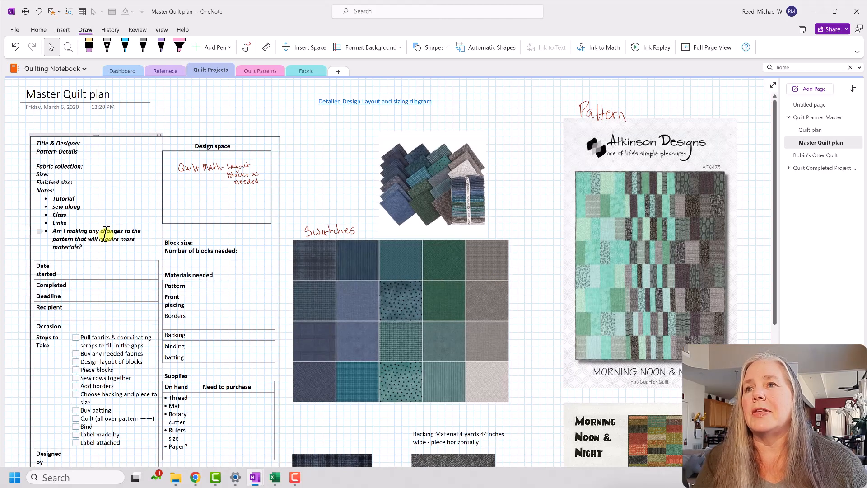
{"action": "scroll", "coordinate": [105, 235], "scroll_direction": "down", "scroll_amount": 1}
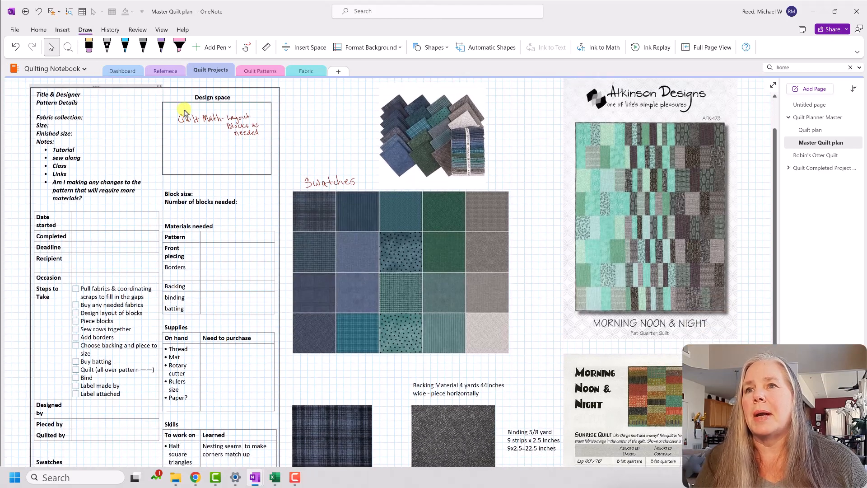
{"action": "scroll", "coordinate": [91, 188], "scroll_direction": "down", "scroll_amount": 2}
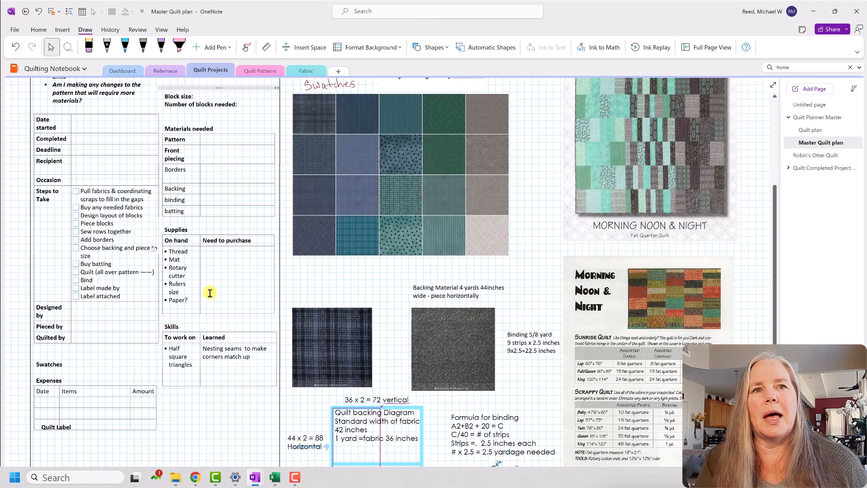
{"action": "scroll", "coordinate": [210, 293], "scroll_direction": "down", "scroll_amount": 2}
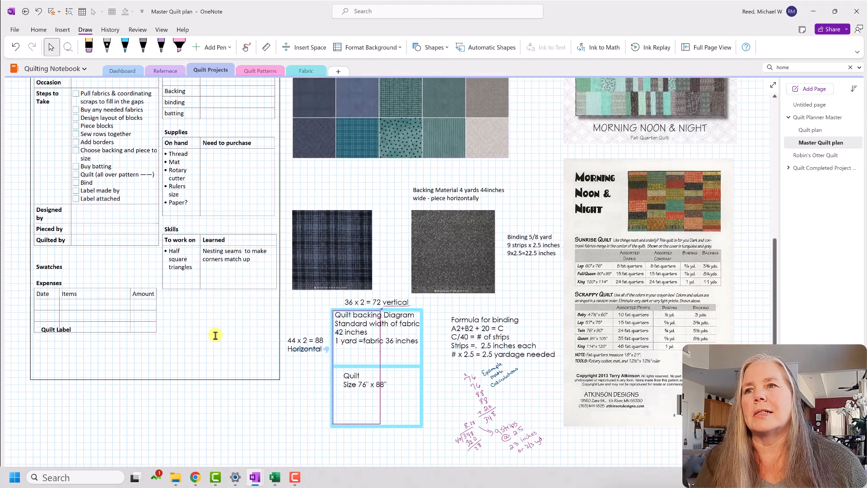
{"action": "scroll", "coordinate": [142, 256], "scroll_direction": "up", "scroll_amount": 5}
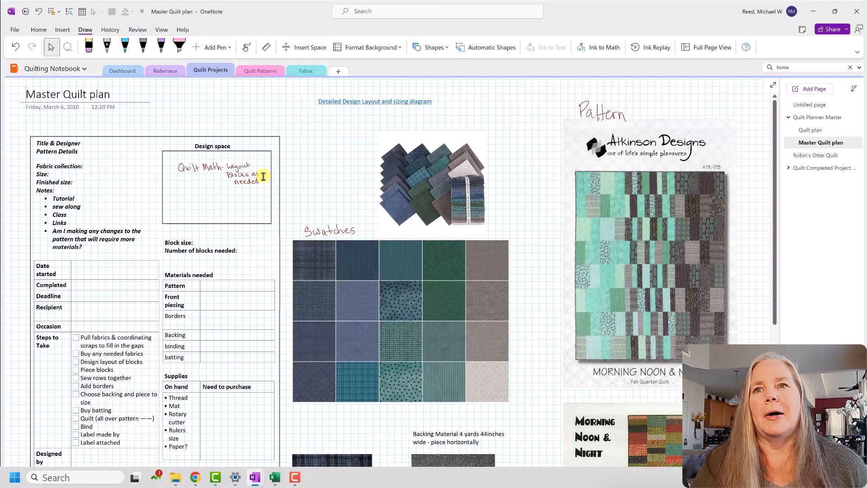
{"action": "scroll", "coordinate": [264, 176], "scroll_direction": "down", "scroll_amount": 8}
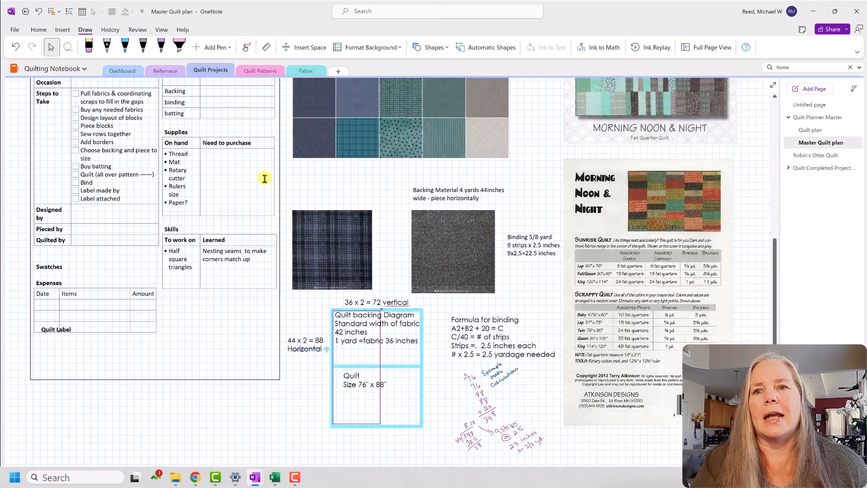
{"action": "scroll", "coordinate": [265, 178], "scroll_direction": "down", "scroll_amount": 2}
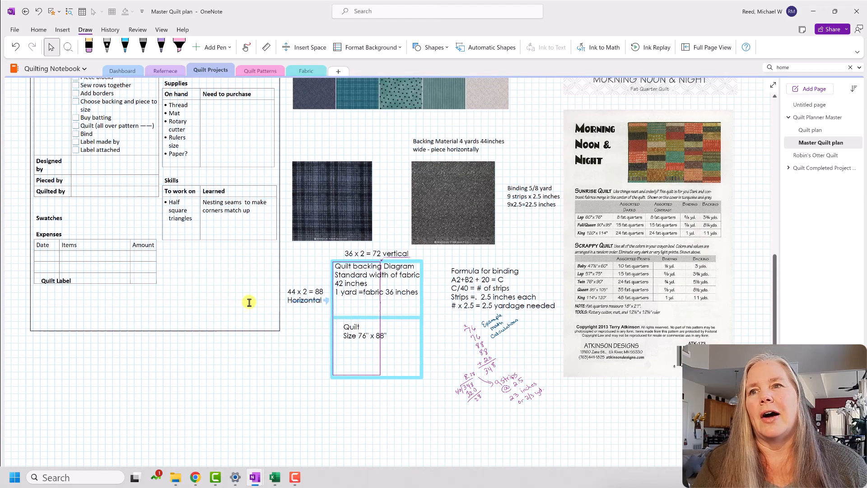
{"action": "scroll", "coordinate": [249, 303], "scroll_direction": "up", "scroll_amount": 5}
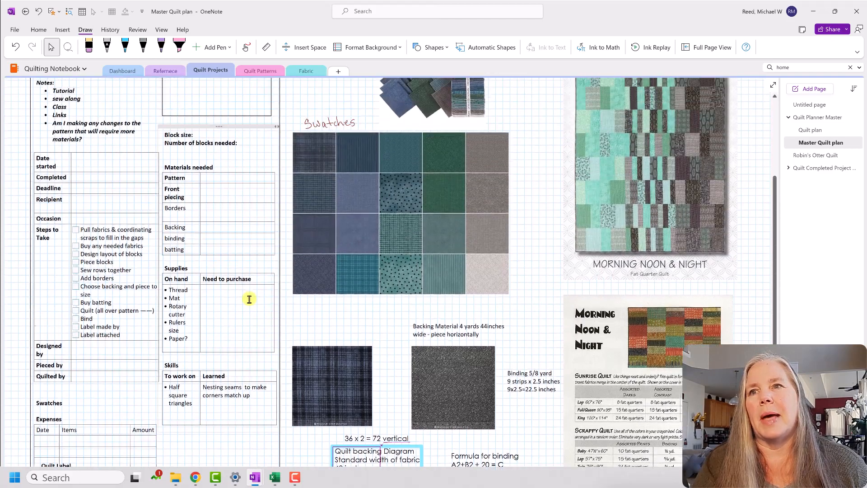
{"action": "scroll", "coordinate": [249, 300], "scroll_direction": "up", "scroll_amount": 2}
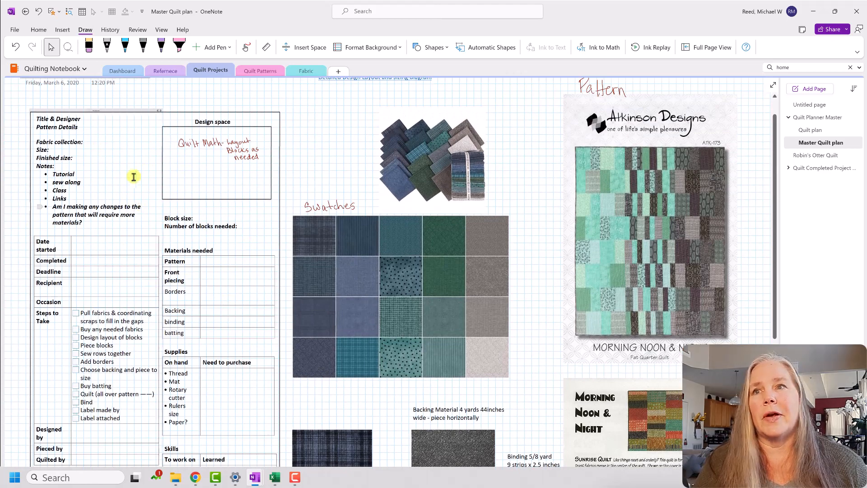
{"action": "scroll", "coordinate": [188, 170], "scroll_direction": "up", "scroll_amount": 1}
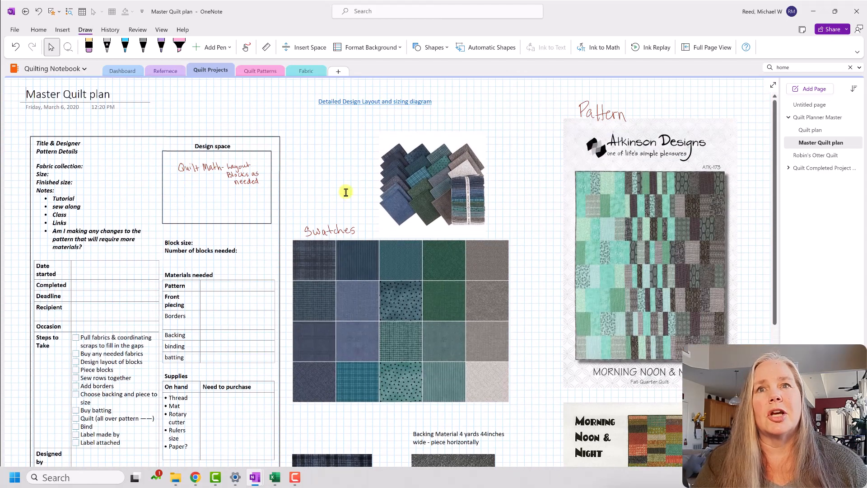
- Open the Quilt Planner Master page
{"action": "left_click", "coordinate": [807, 117]}
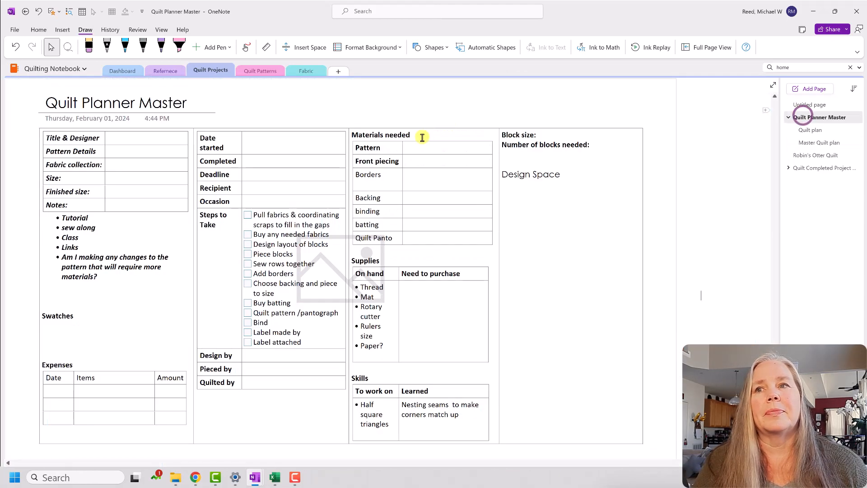